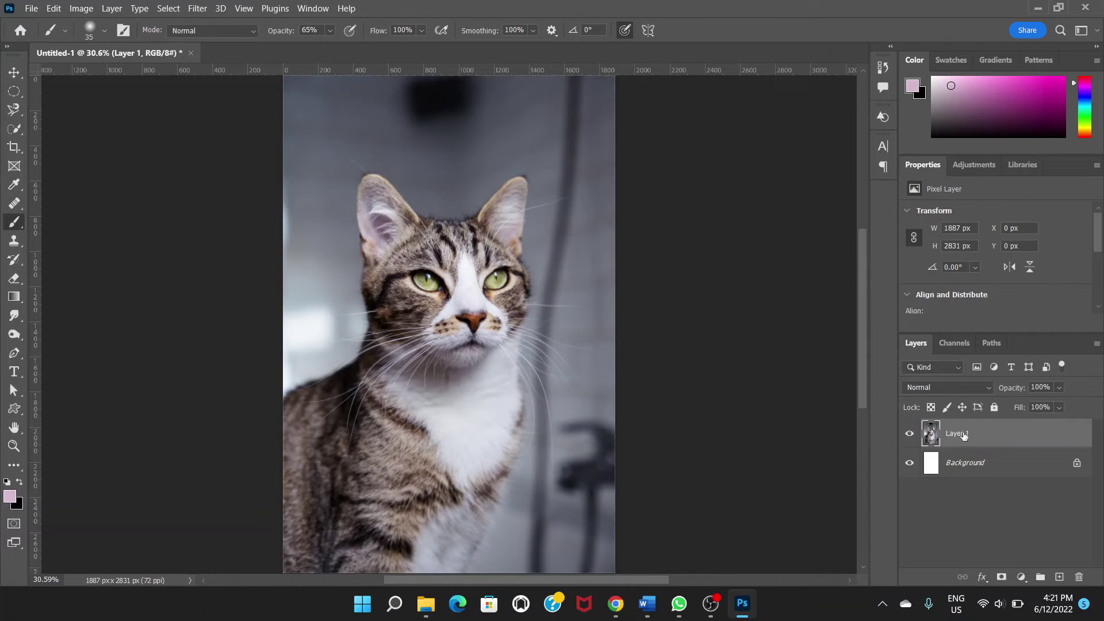
Rename the photo layer above the background as Cat and duplicate it.
double_click(963, 435)
text(Cat)
key(Return)
key(ctrl+j)
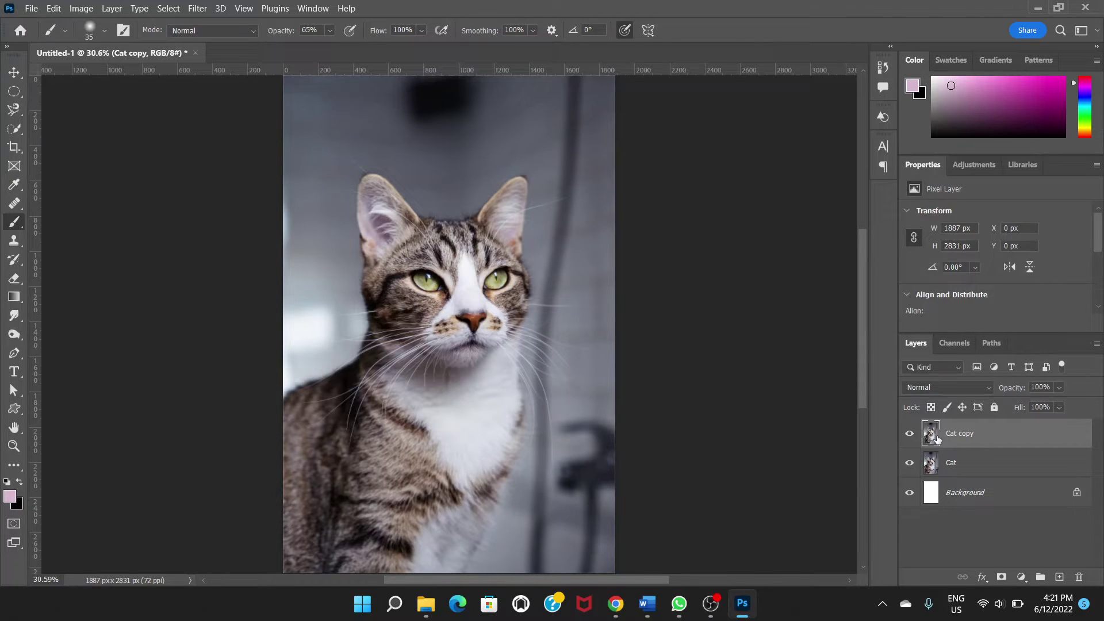
Select the cat's larger eye along its outline with the Magnetic Lasso at a frequency of 100.
key(ctrl+plus)
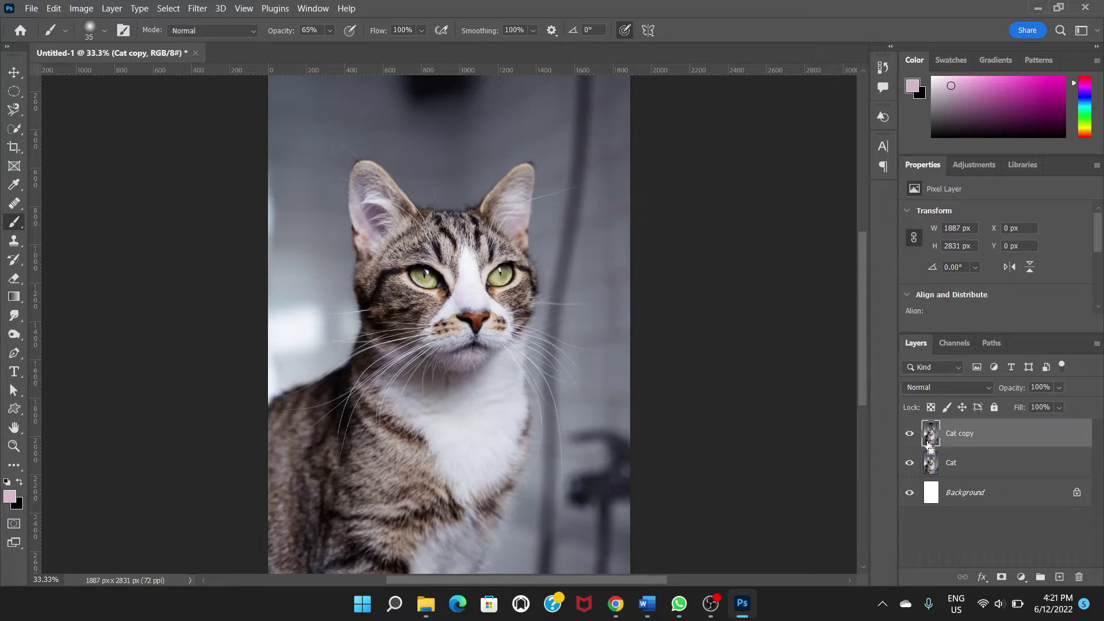
key(ctrl+plus)
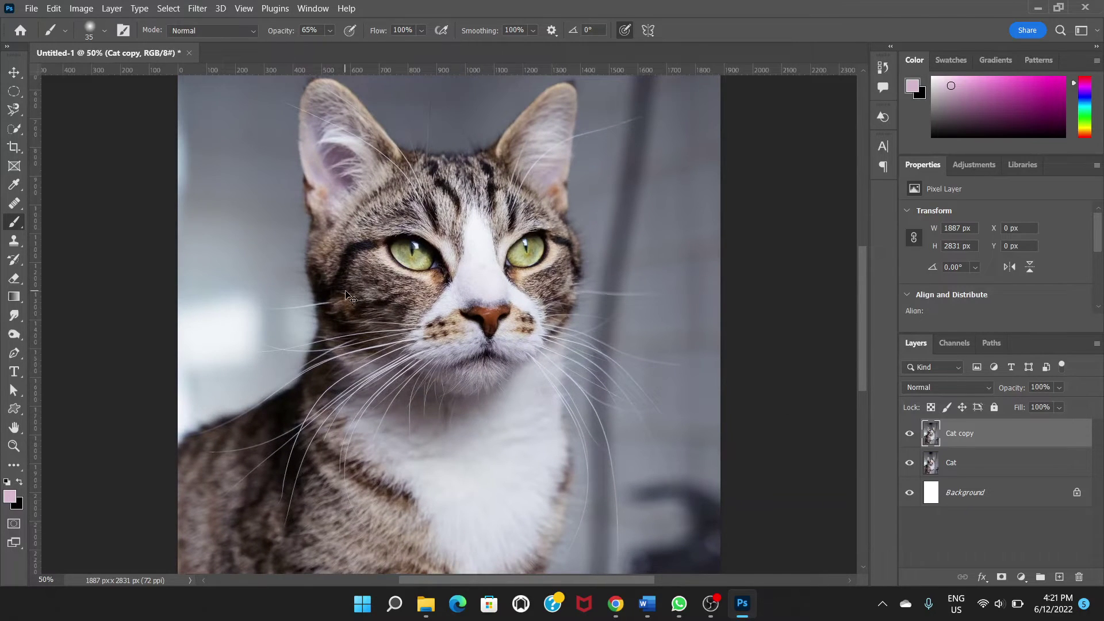
key(ctrl+plus)
key(ctrl+plus)
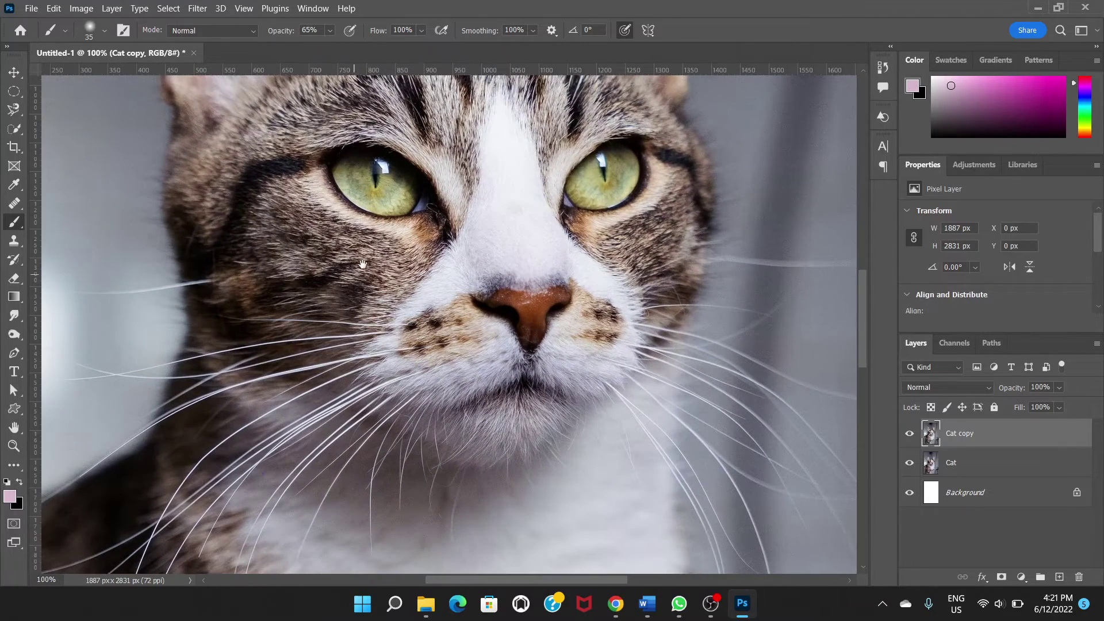
drag(363, 290, 339, 312)
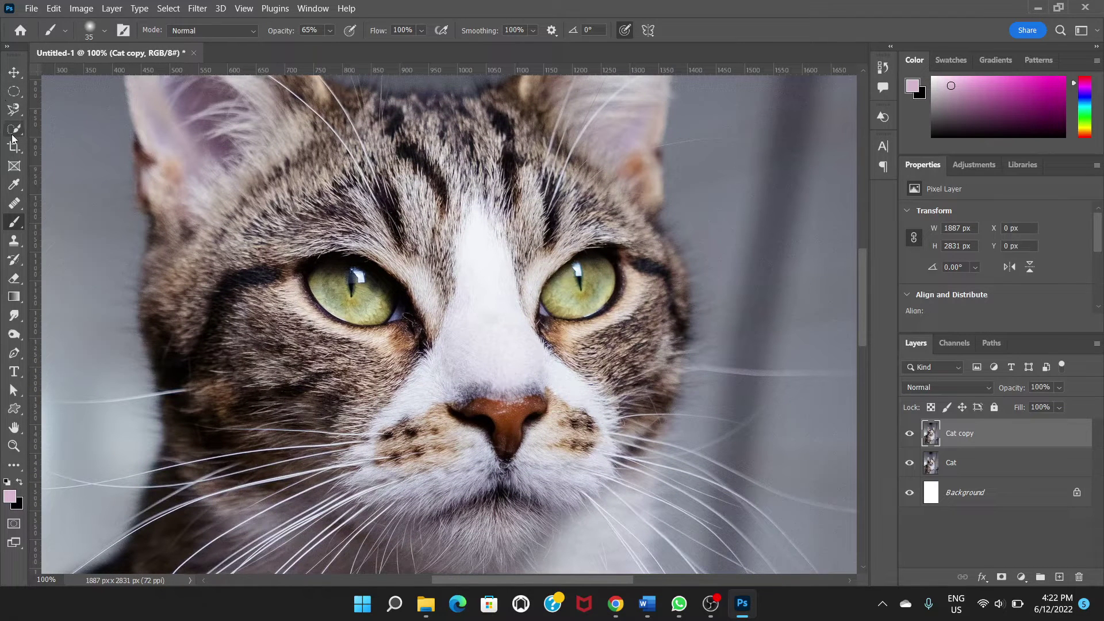
click(15, 110)
right_click(16, 111)
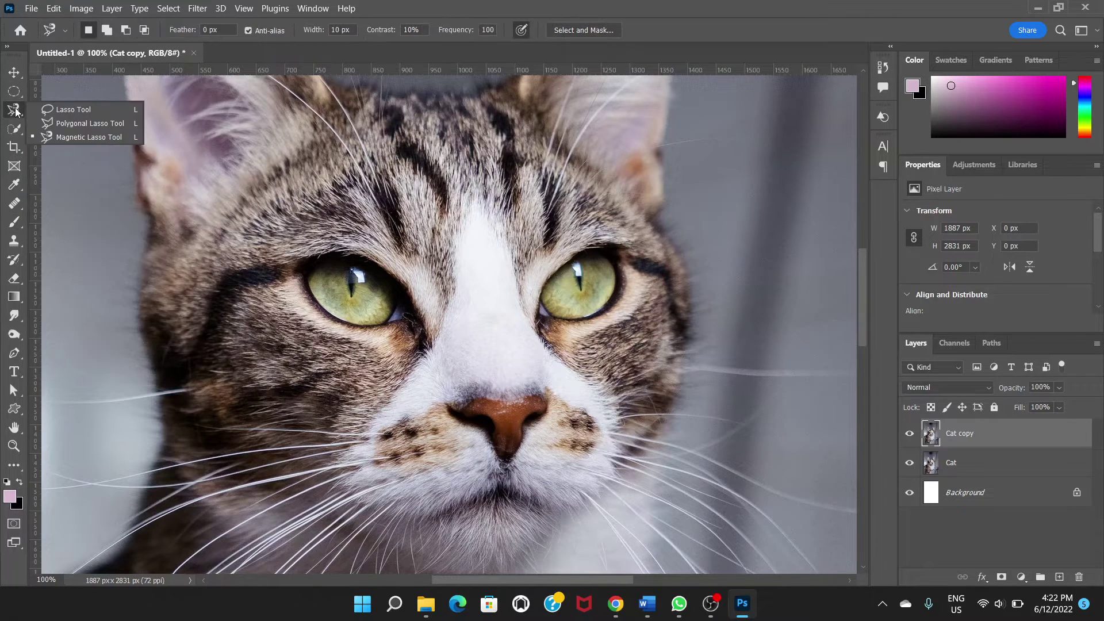
click(63, 140)
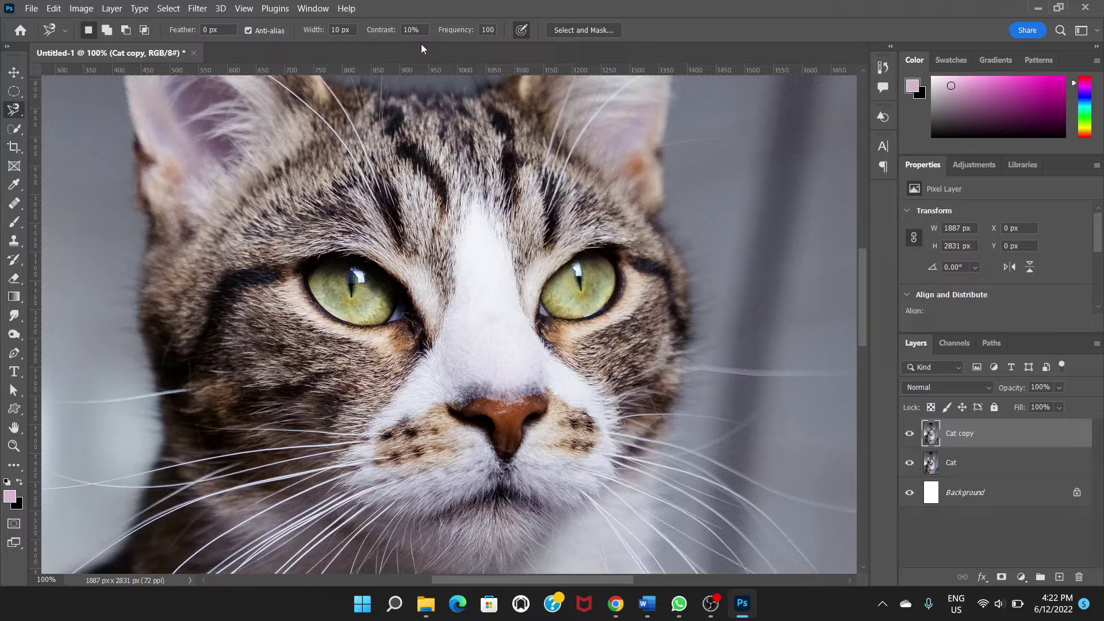
click(486, 30)
key(Return)
mouse_move(316, 299)
mouse_down()
mouse_move(357, 324)
mouse_move(392, 325)
mouse_move(410, 310)
mouse_move(399, 288)
mouse_move(342, 256)
mouse_move(317, 264)
mouse_move(314, 282)
mouse_up()
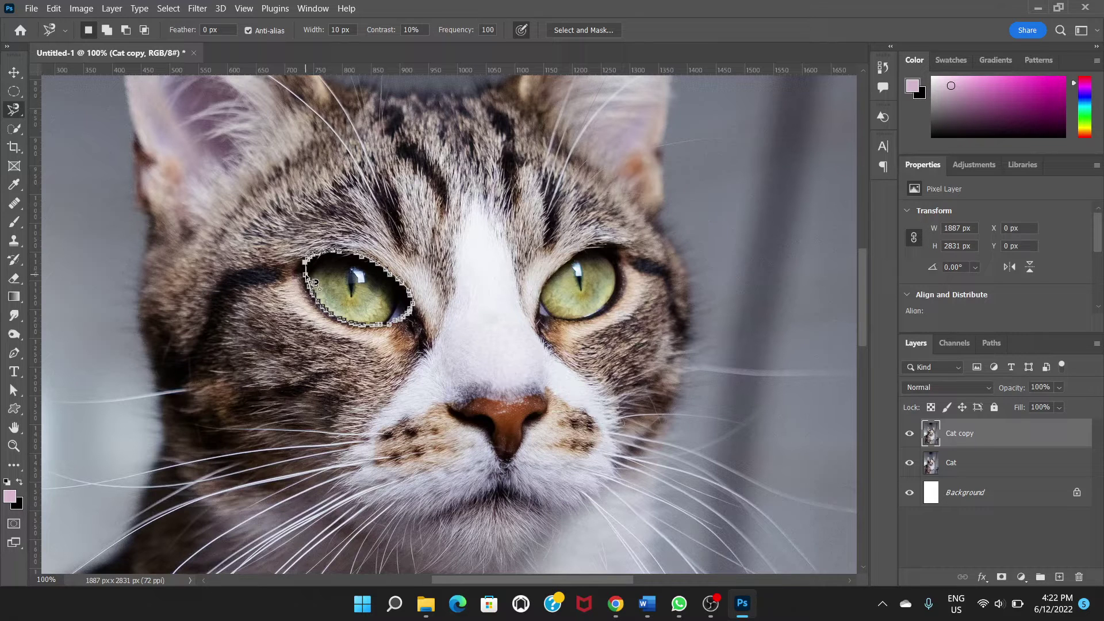
click(313, 282)
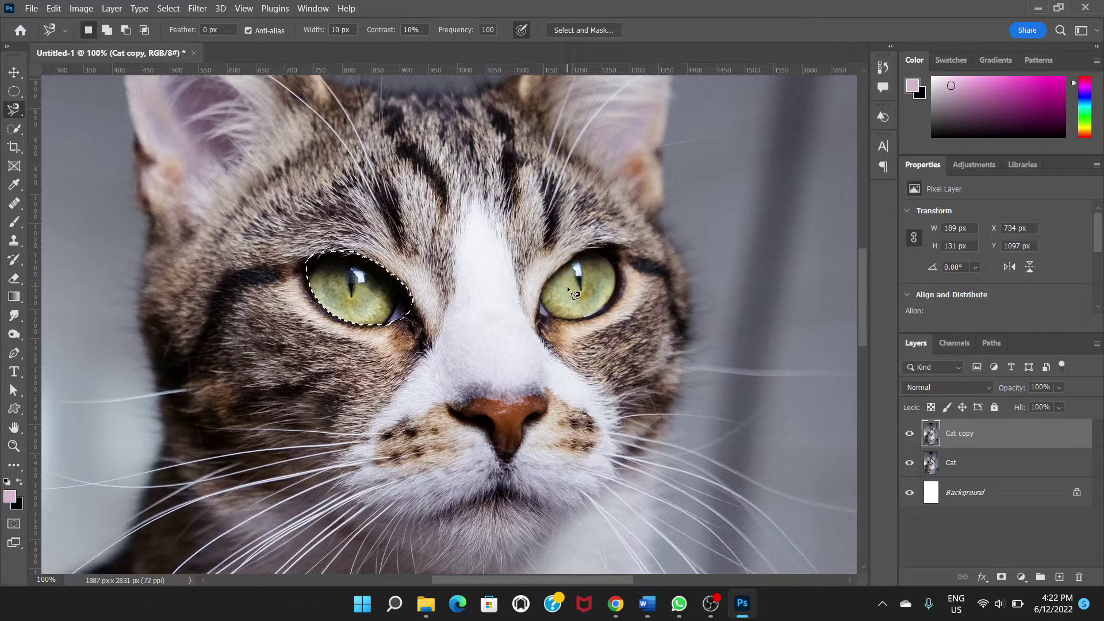
Add the cat's other eye to the selection and copy both eyes to a new layer.
shift+click(539, 314)
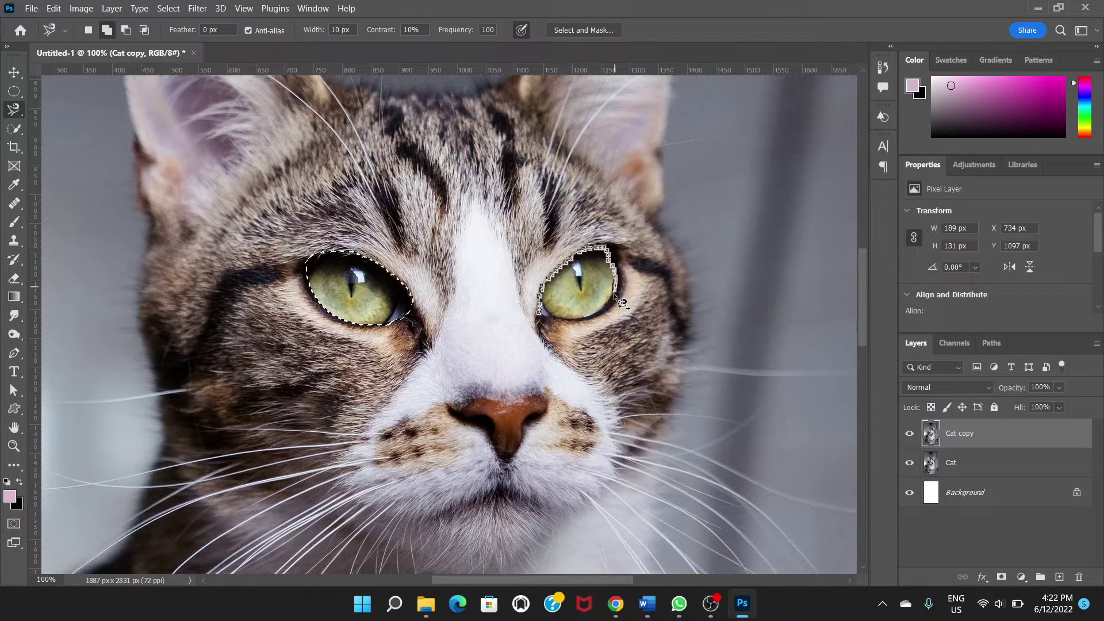
click(545, 320)
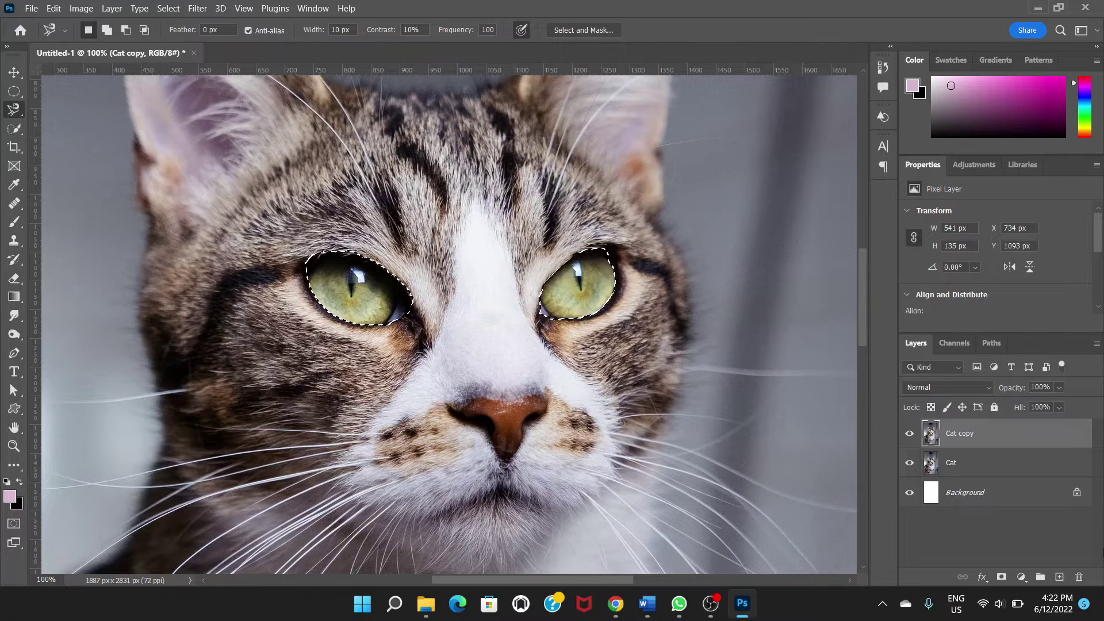
key(ctrl+j)
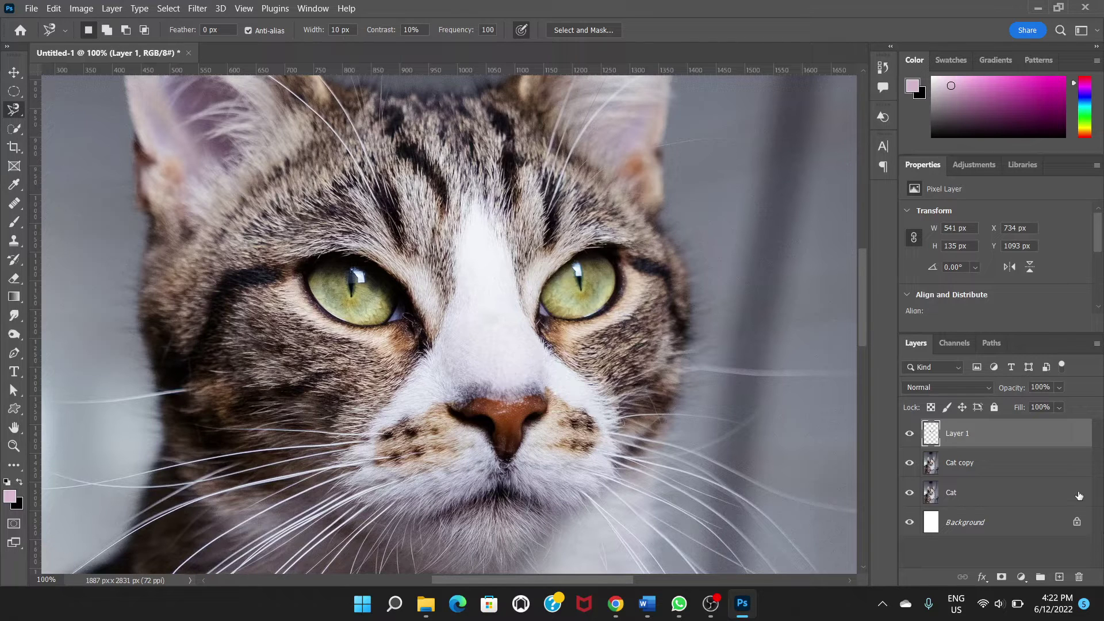
Rename the new layer containing the copied eyes as Eyes.
double_click(958, 436)
text(Eyes)
key(Return)
Duplicate the Eyes layer and apply a Gaussian Blur with a 5-pixel radius to the duplicate.
key(ctrl+j)
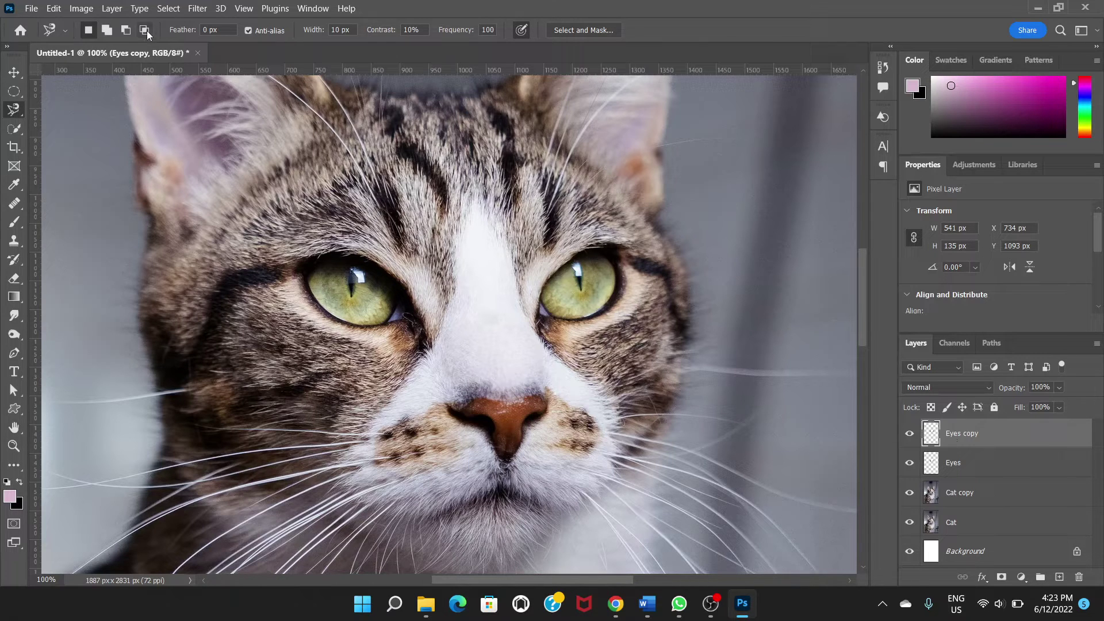
click(198, 8)
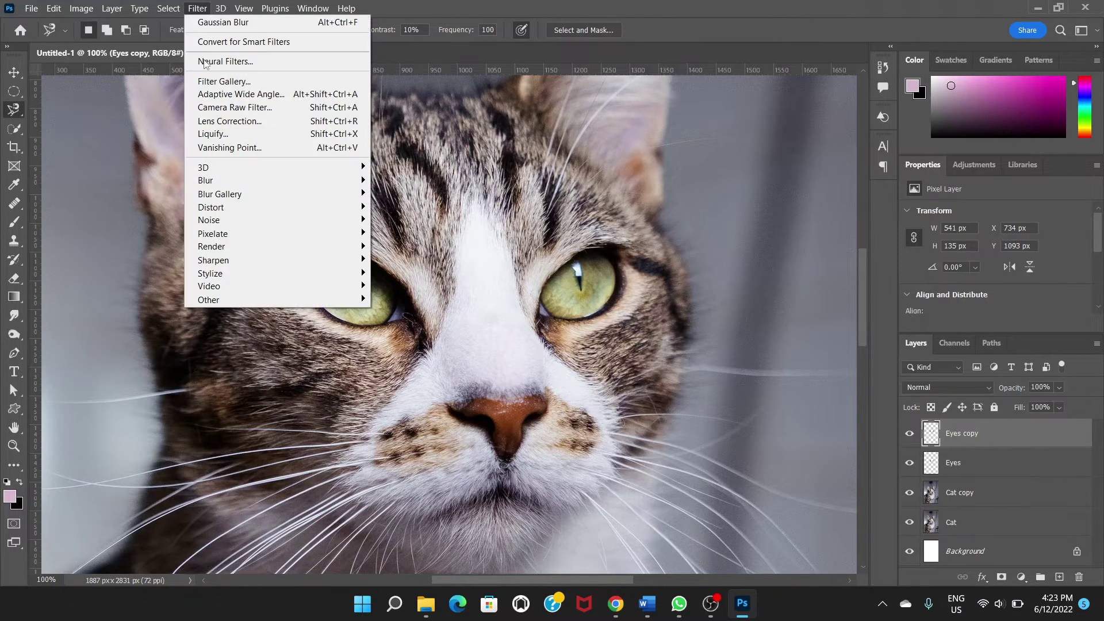
mouse_move(253, 182)
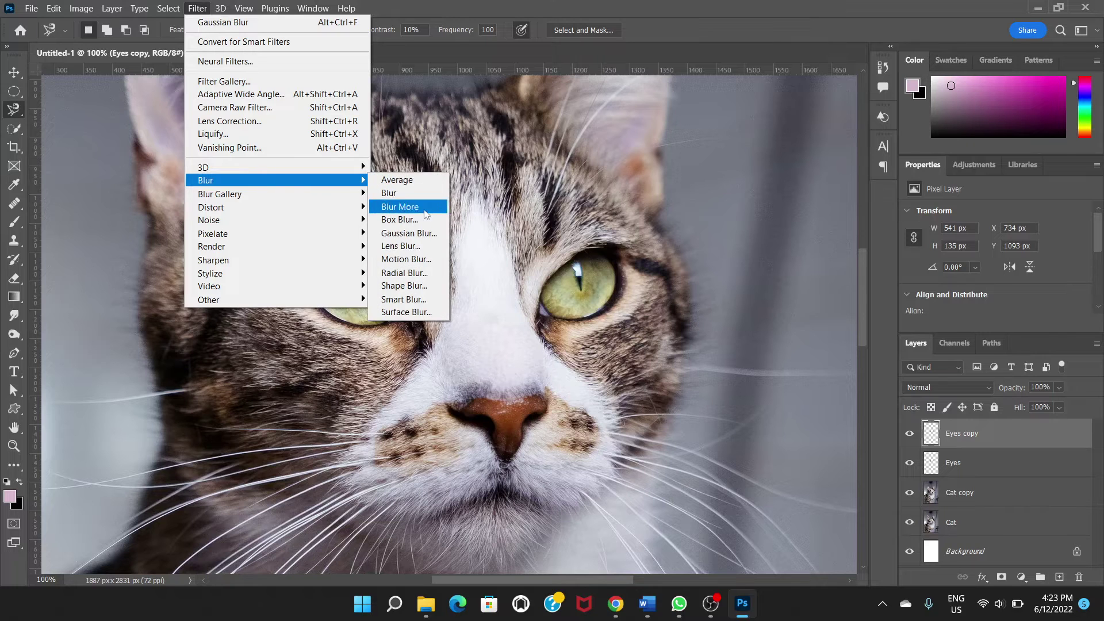
click(433, 241)
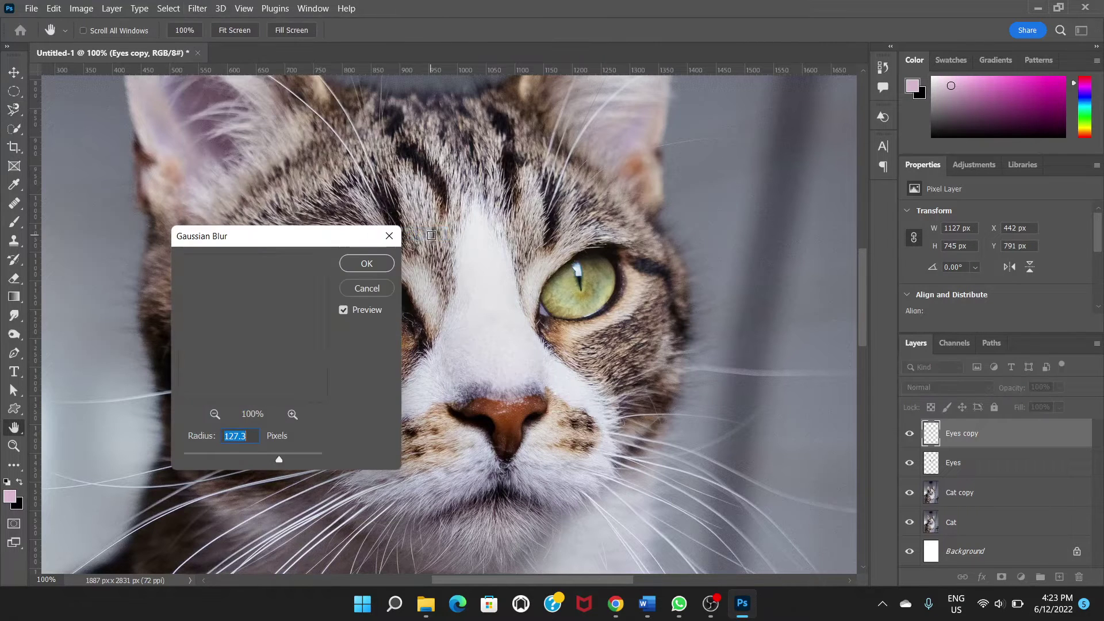
drag(328, 239, 773, 95)
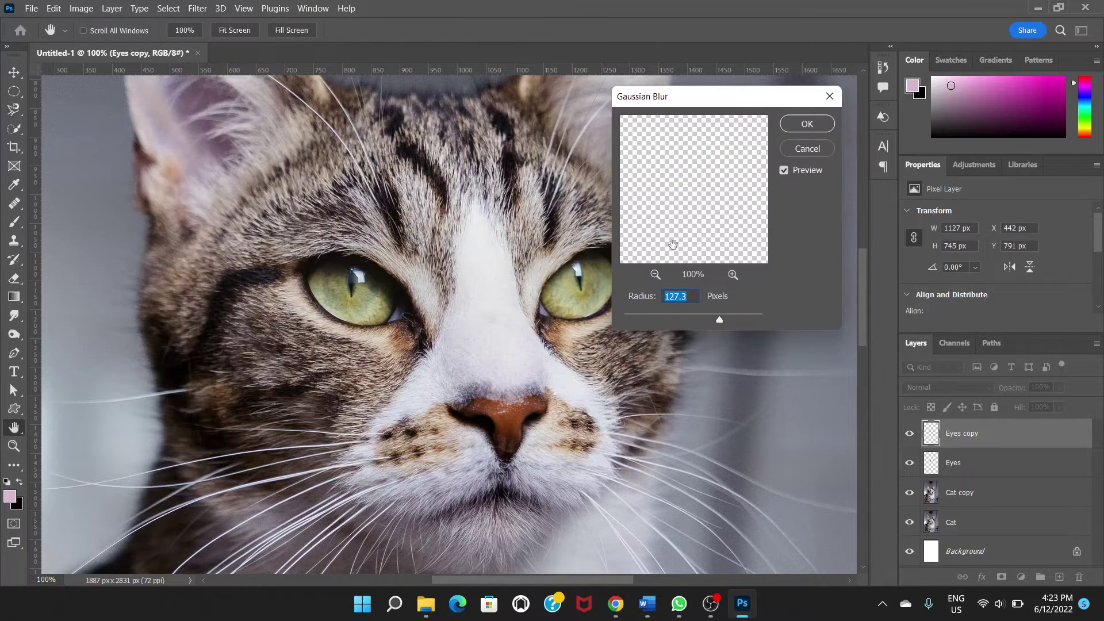
drag(719, 319, 656, 321)
text(5)
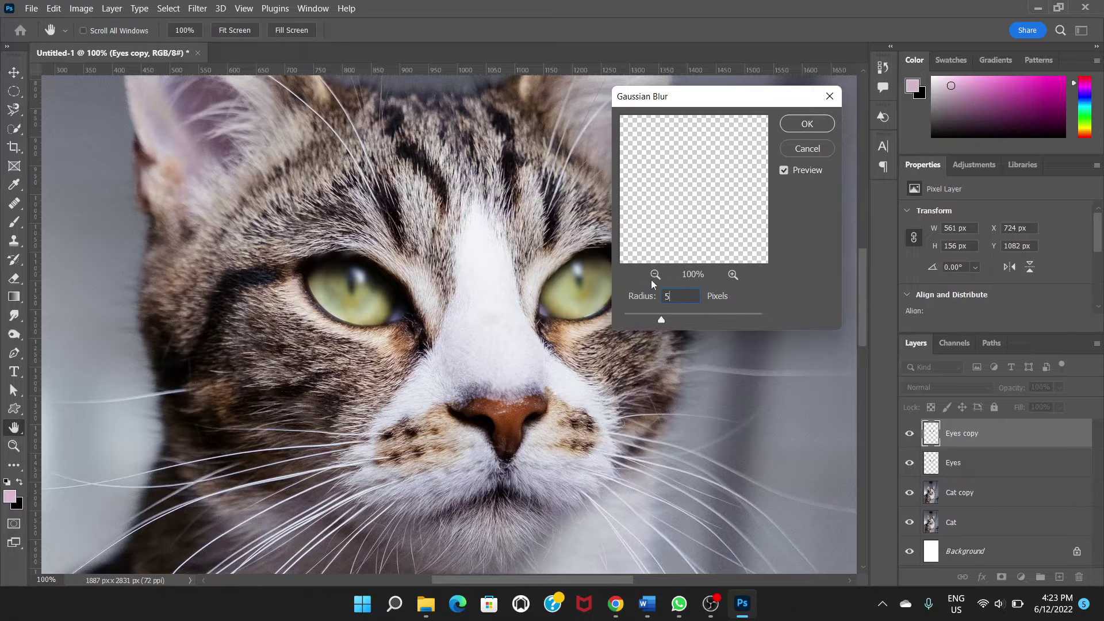
click(807, 124)
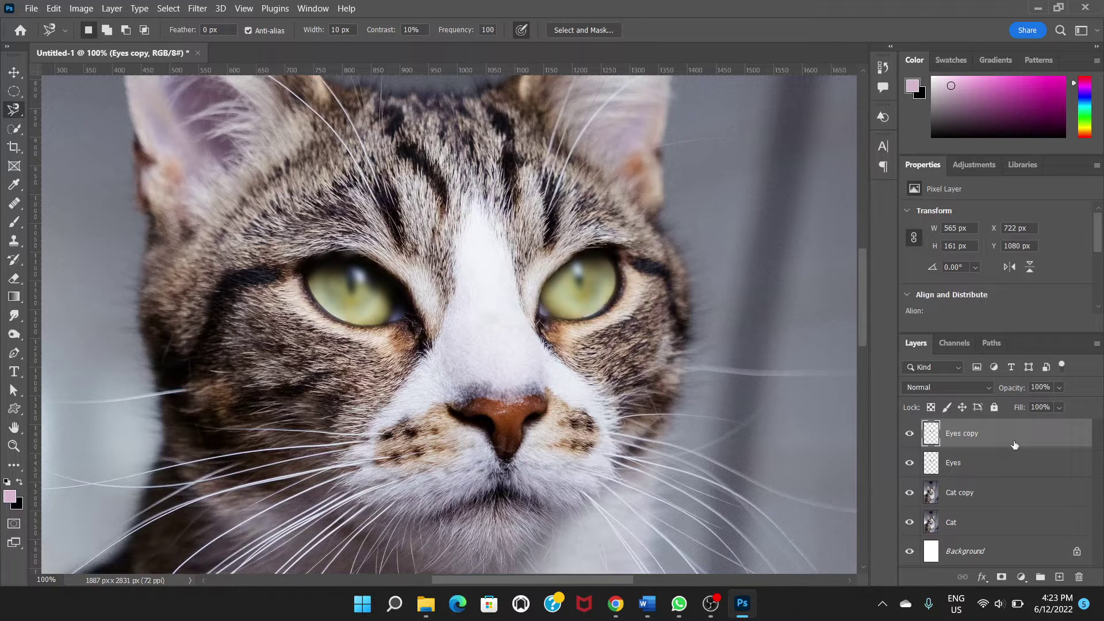
Duplicate the Eyes copy layer and apply a Gaussian Blur with a 20-pixel radius to the new duplicate.
key(ctrl+j)
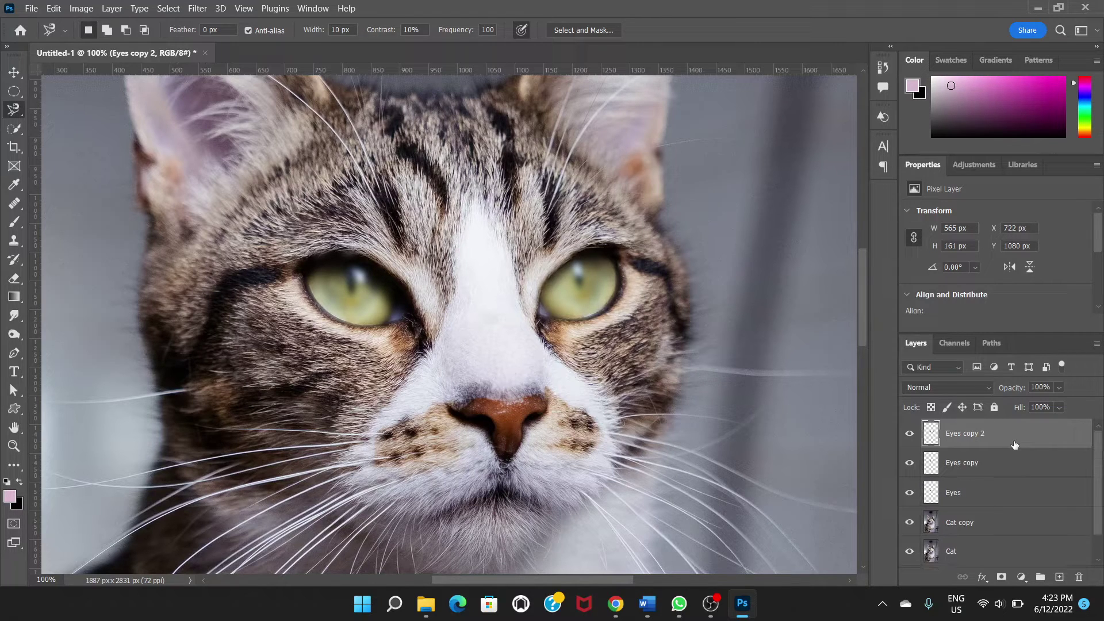
click(197, 9)
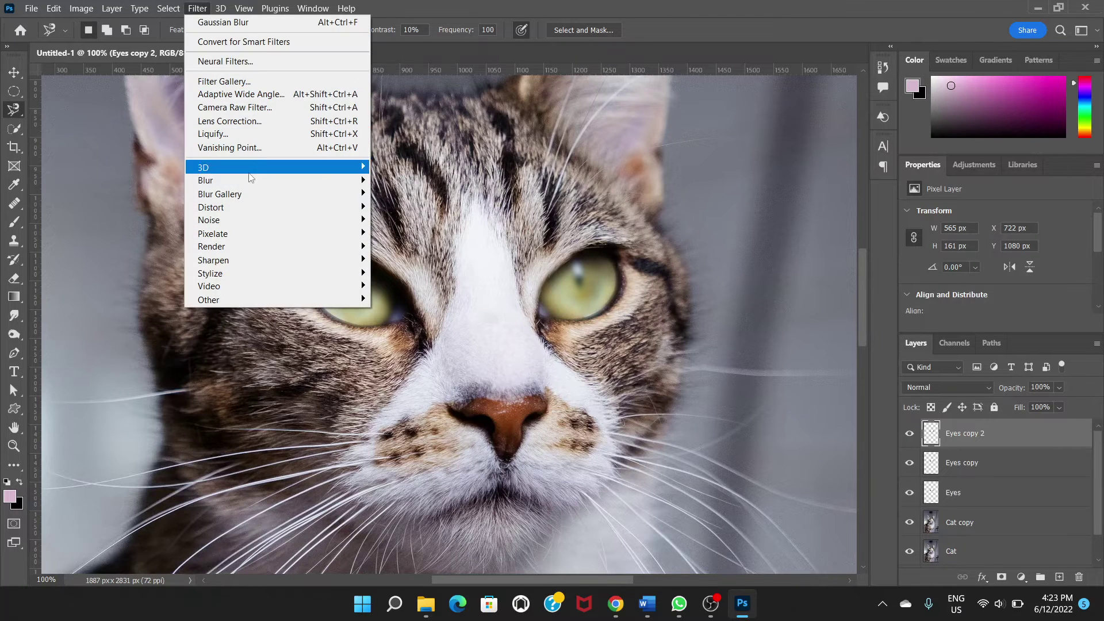
mouse_move(299, 183)
click(426, 236)
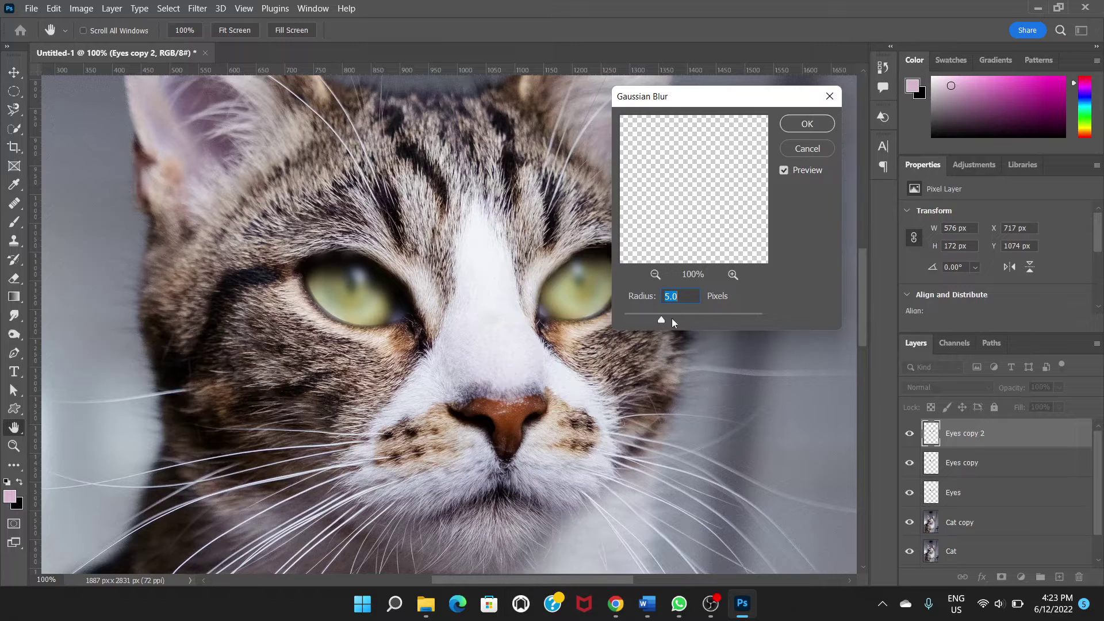
drag(671, 318, 685, 313)
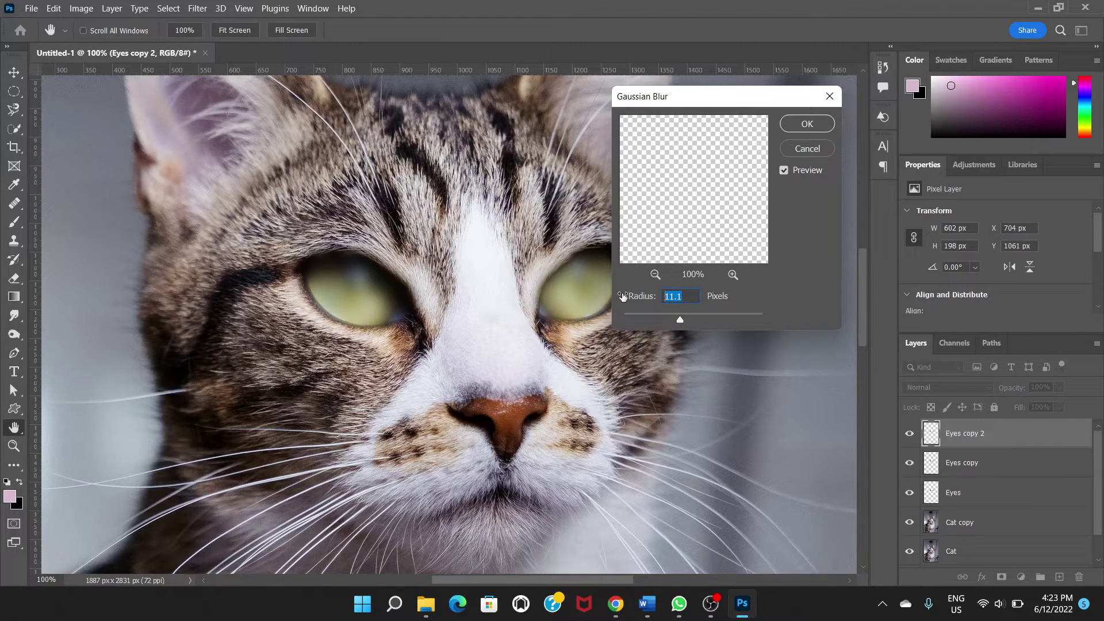
drag(623, 297, 627, 296)
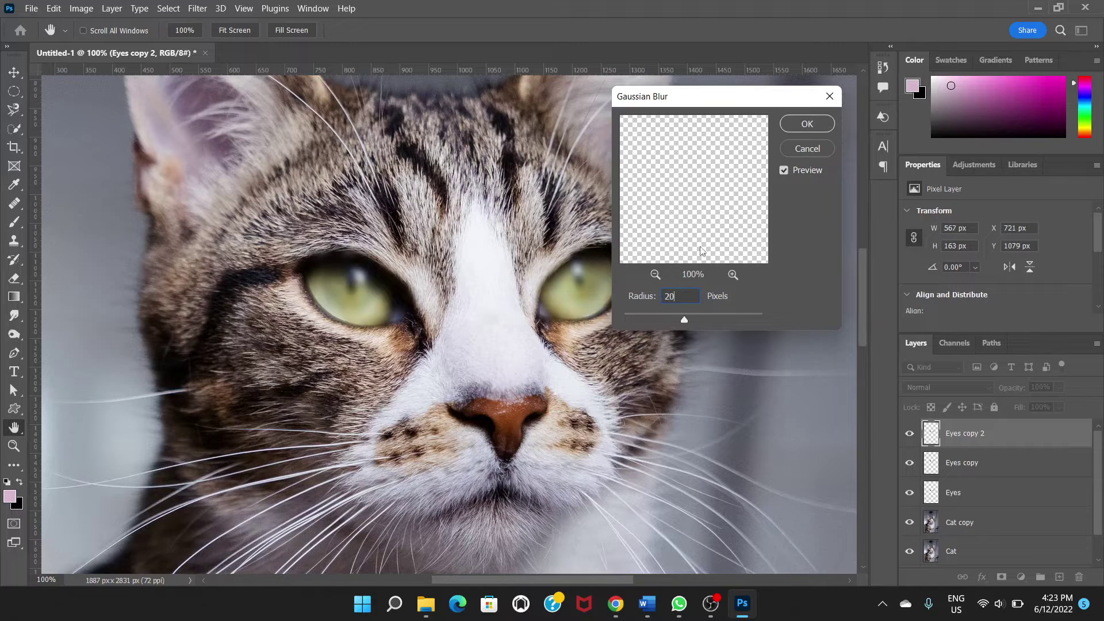
click(805, 132)
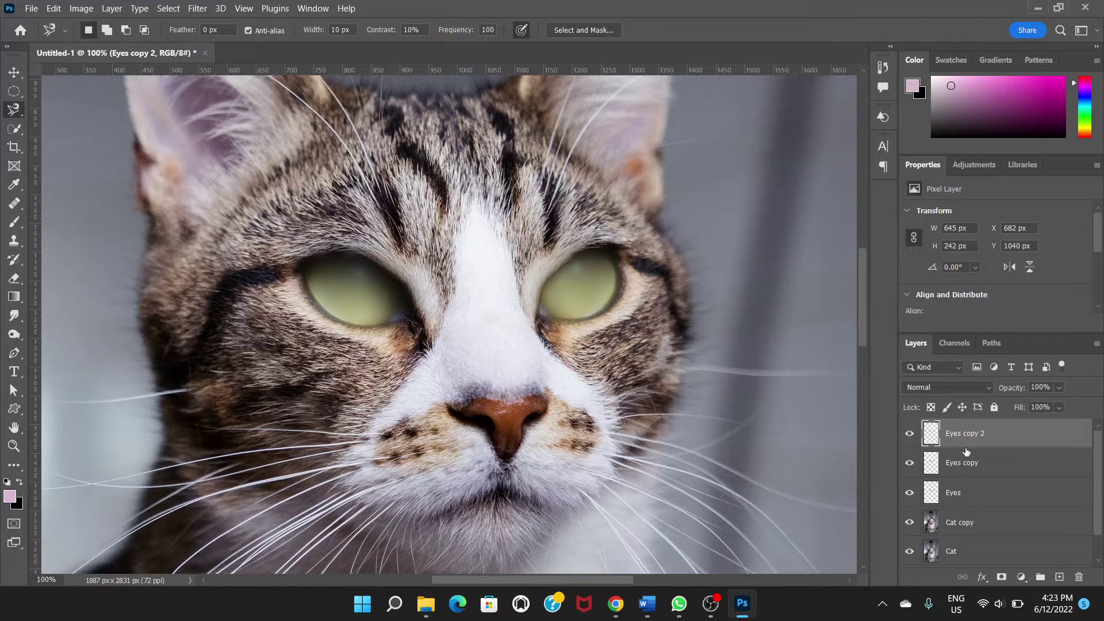
Duplicate the Eyes copy 2 layer and apply a Gaussian Blur with a 50-pixel radius to the new duplicate.
key(ctrl+j)
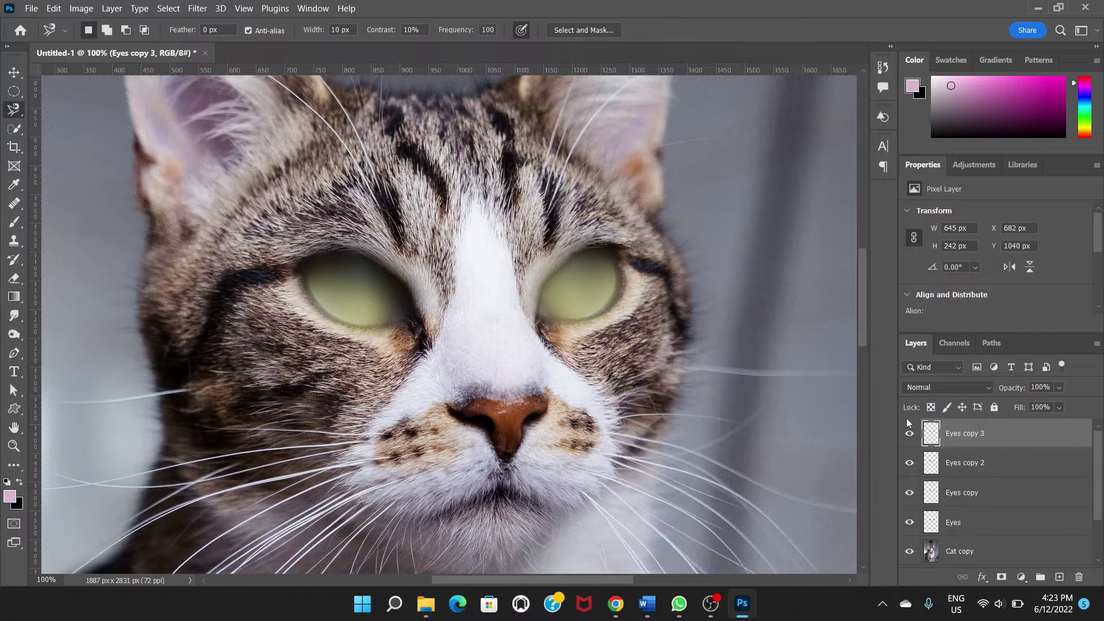
click(195, 9)
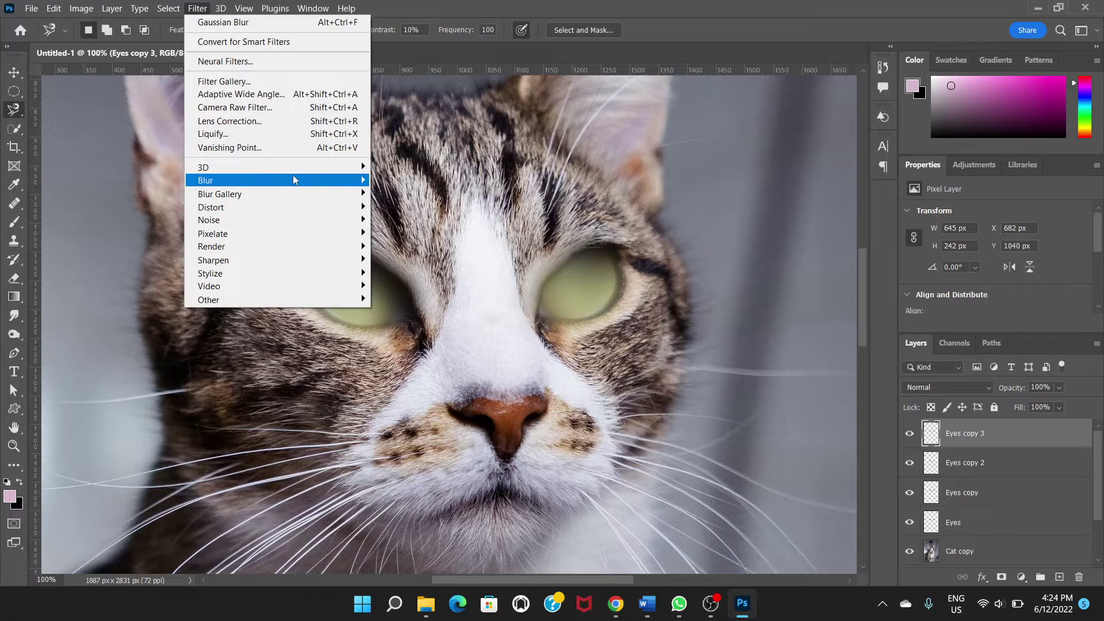
mouse_move(293, 179)
click(421, 238)
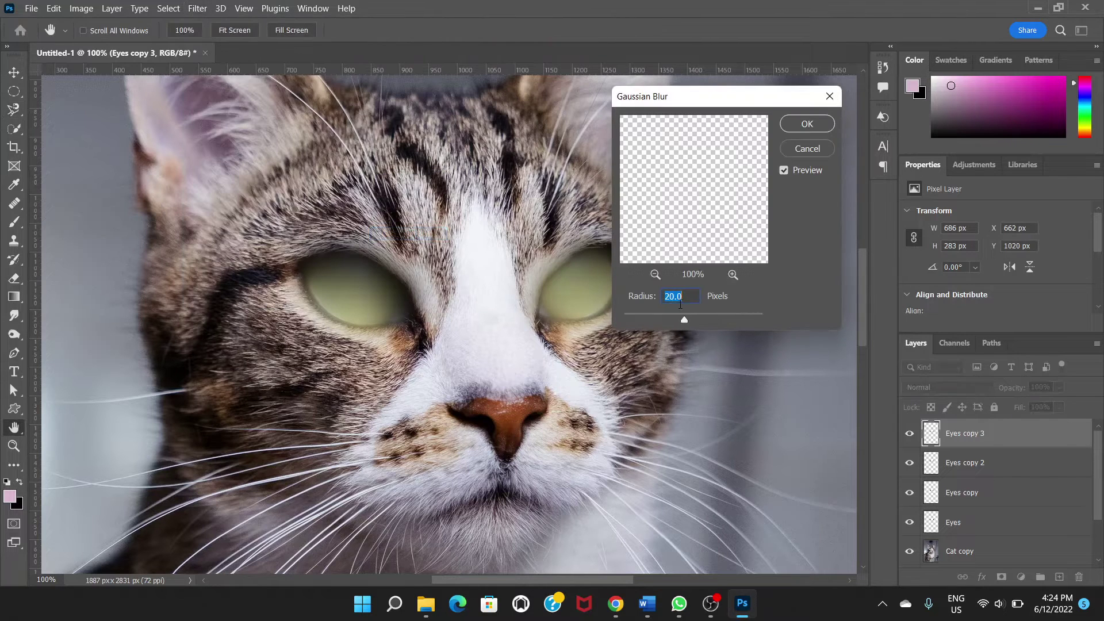
click(701, 316)
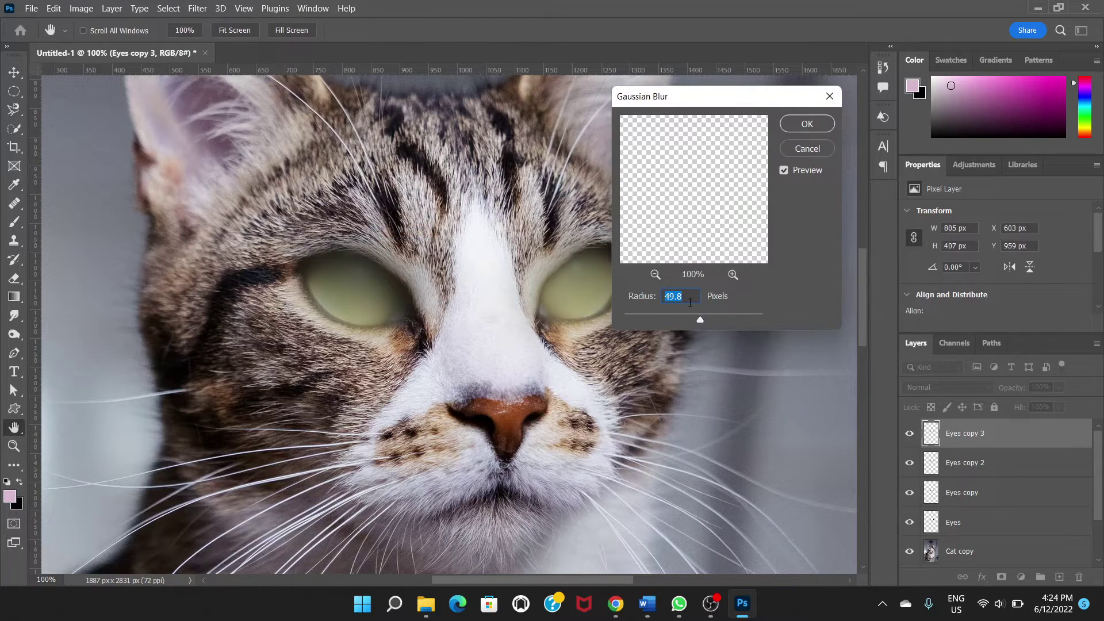
text(50)
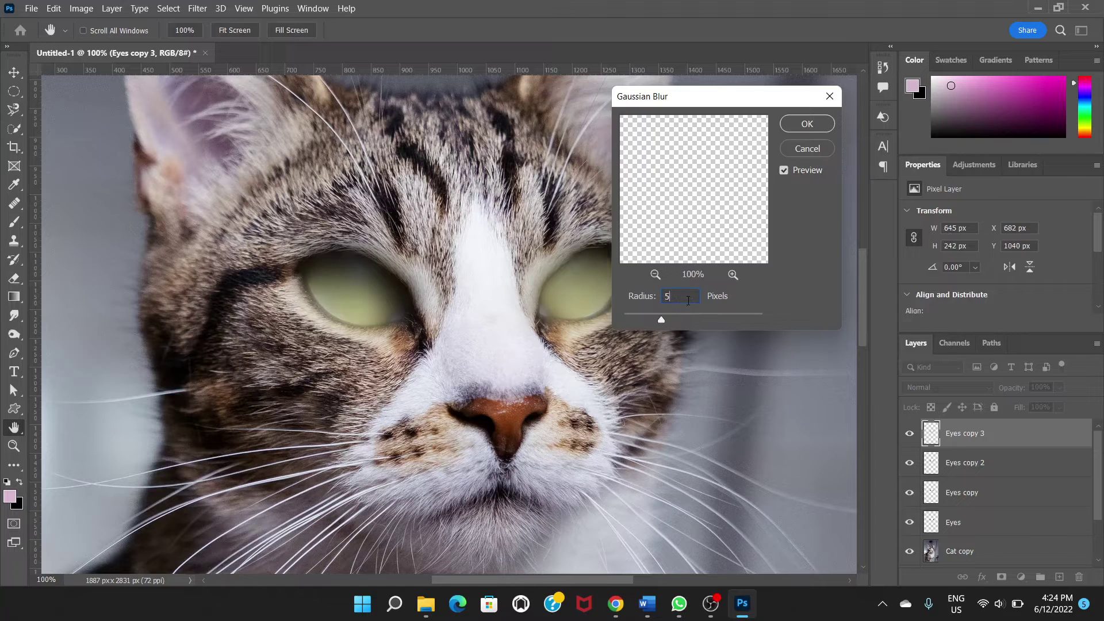
click(807, 124)
key(l)
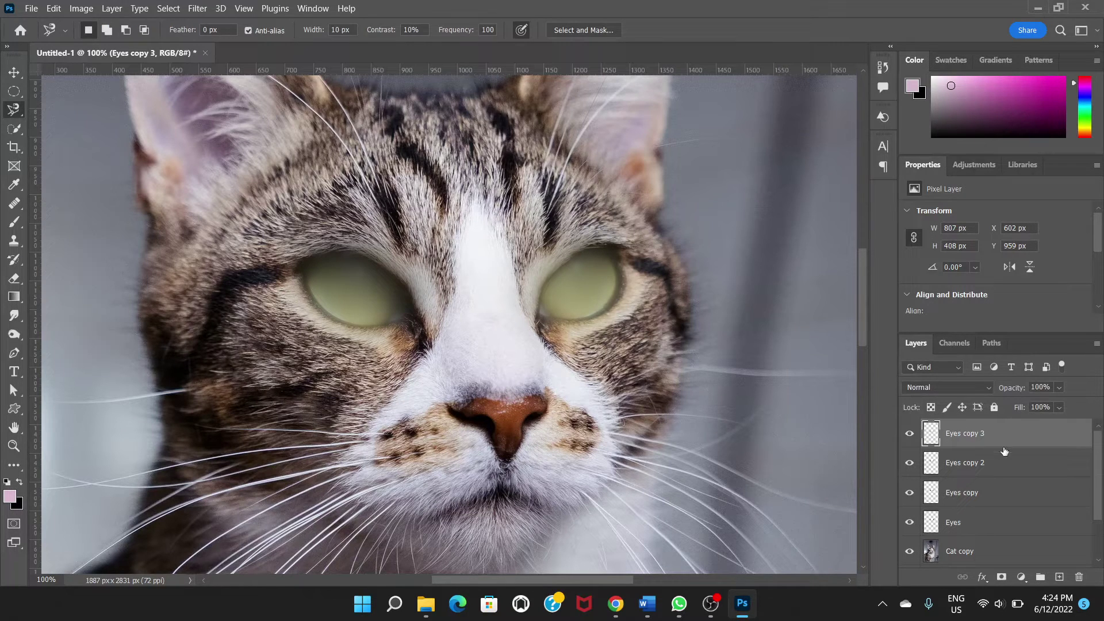
Duplicate the Eyes copy 3 layer and apply a Gaussian Blur with a 100-pixel radius to the new duplicate.
key(ctrl+j)
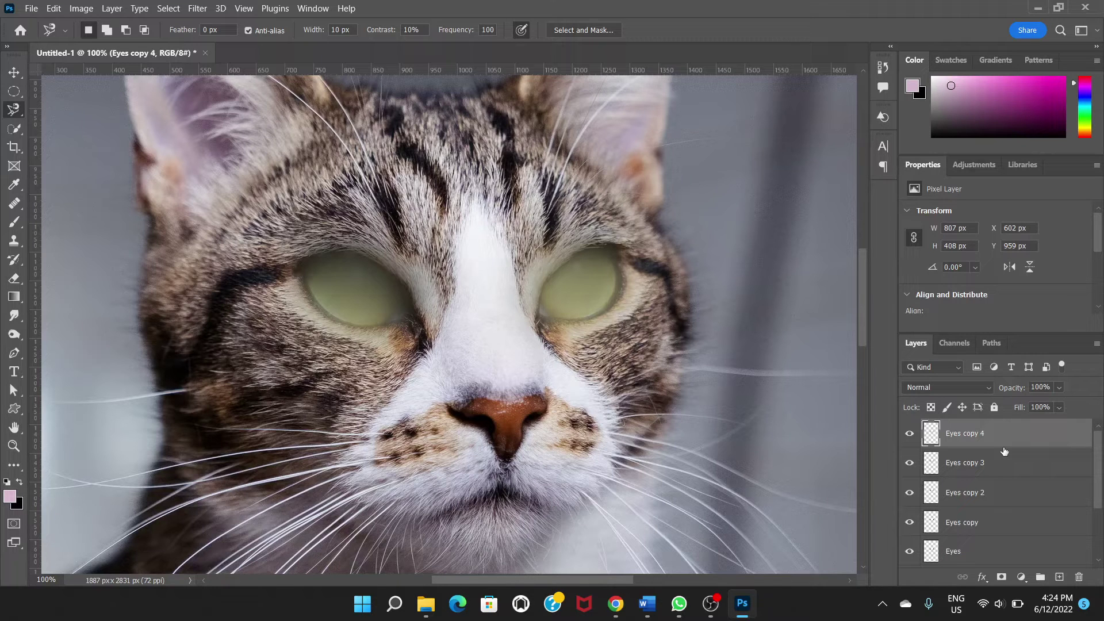
click(197, 8)
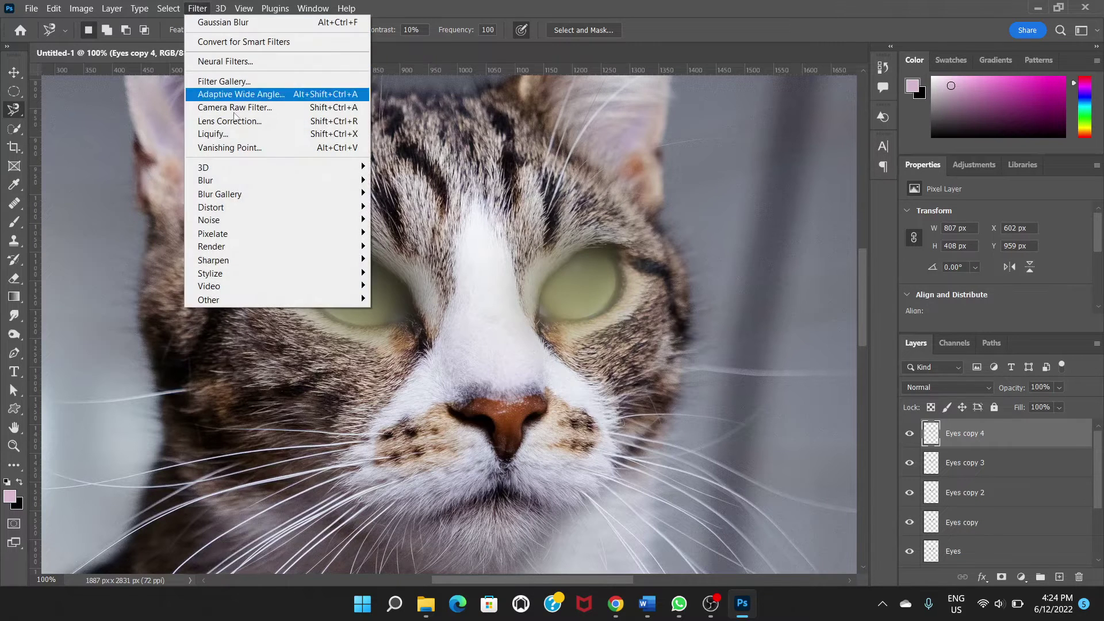
mouse_move(275, 185)
click(424, 240)
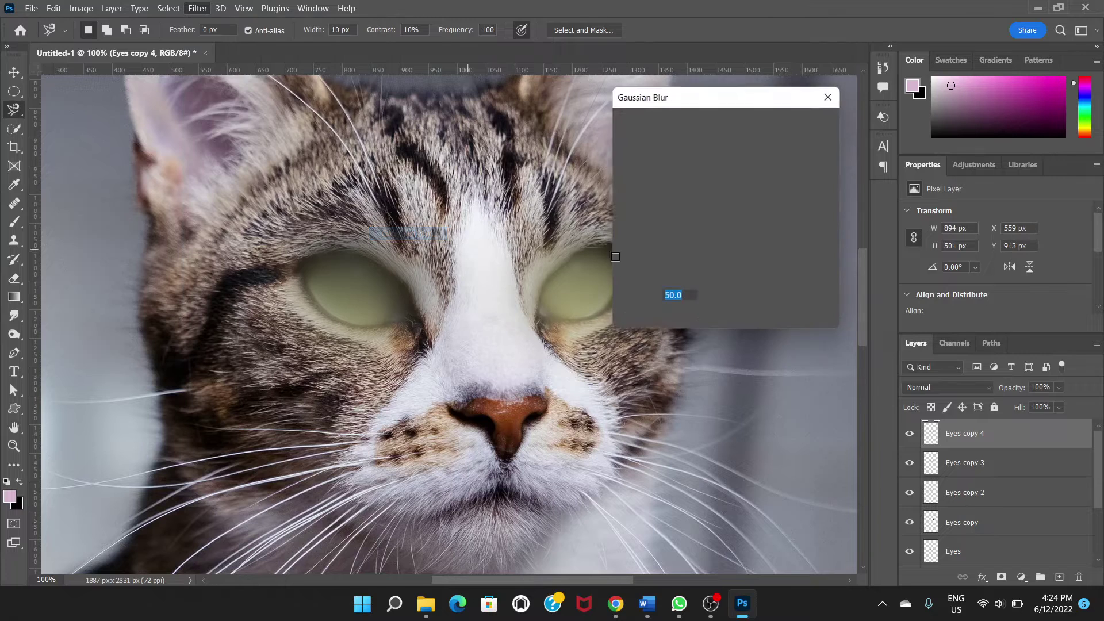
text(1)
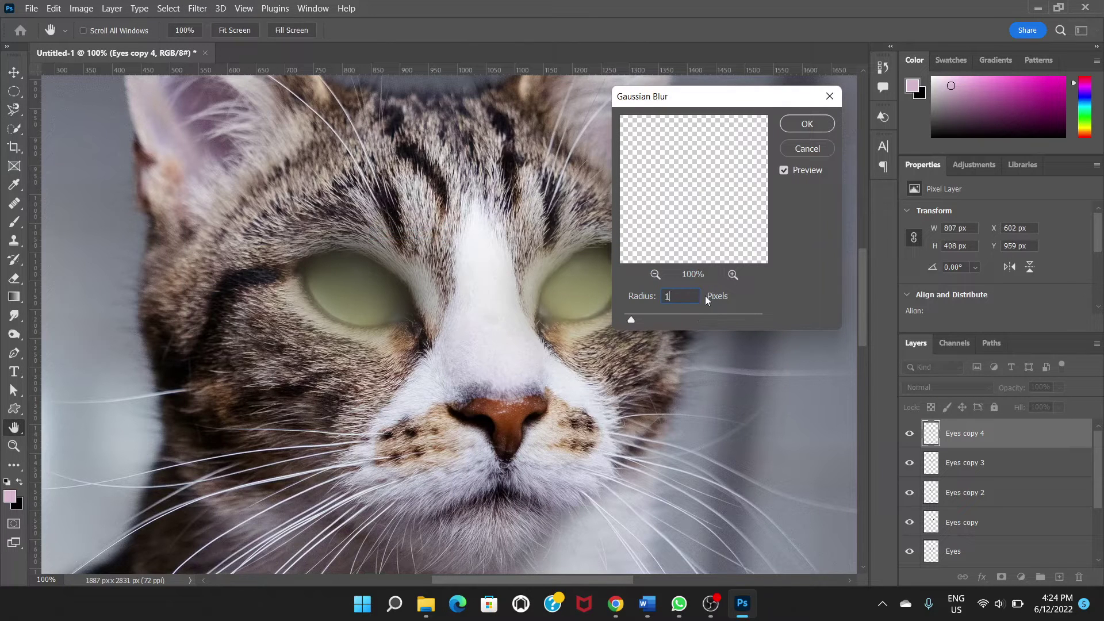
text(00)
click(807, 123)
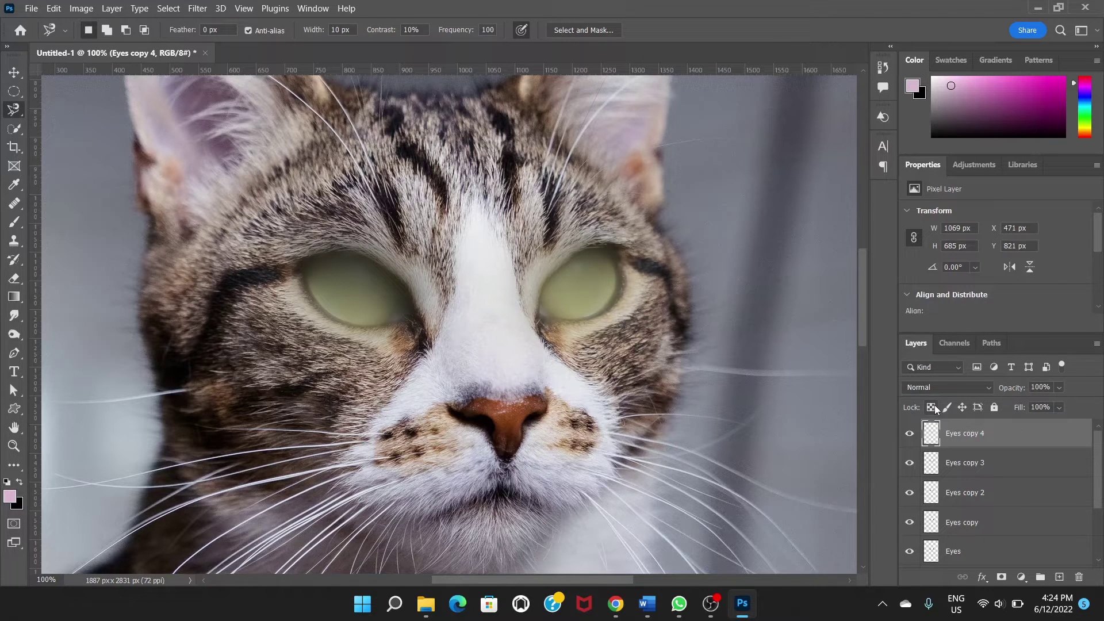
Duplicate the Eyes copy 4 layer and apply a Gaussian Blur with a 200-pixel radius to the new duplicate.
key(ctrl+j)
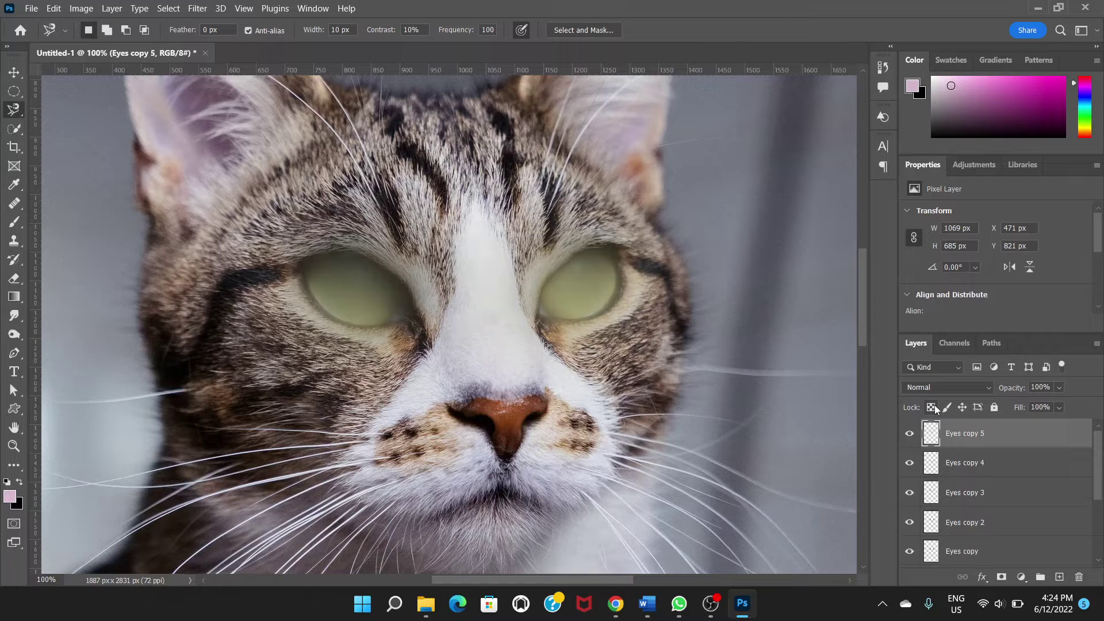
click(198, 8)
mouse_move(332, 189)
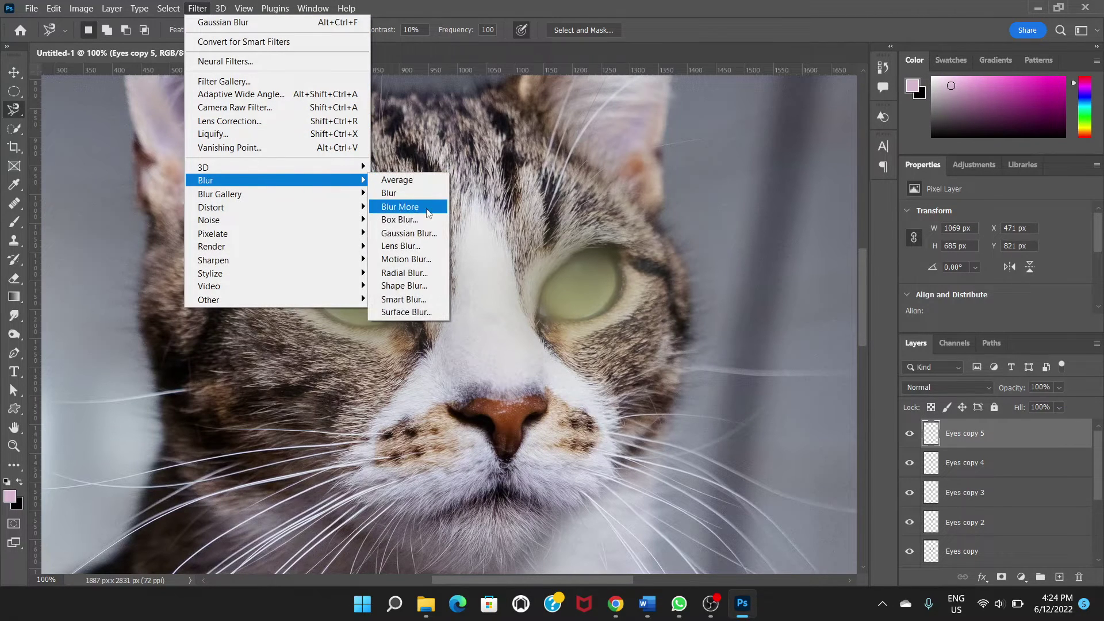
click(435, 233)
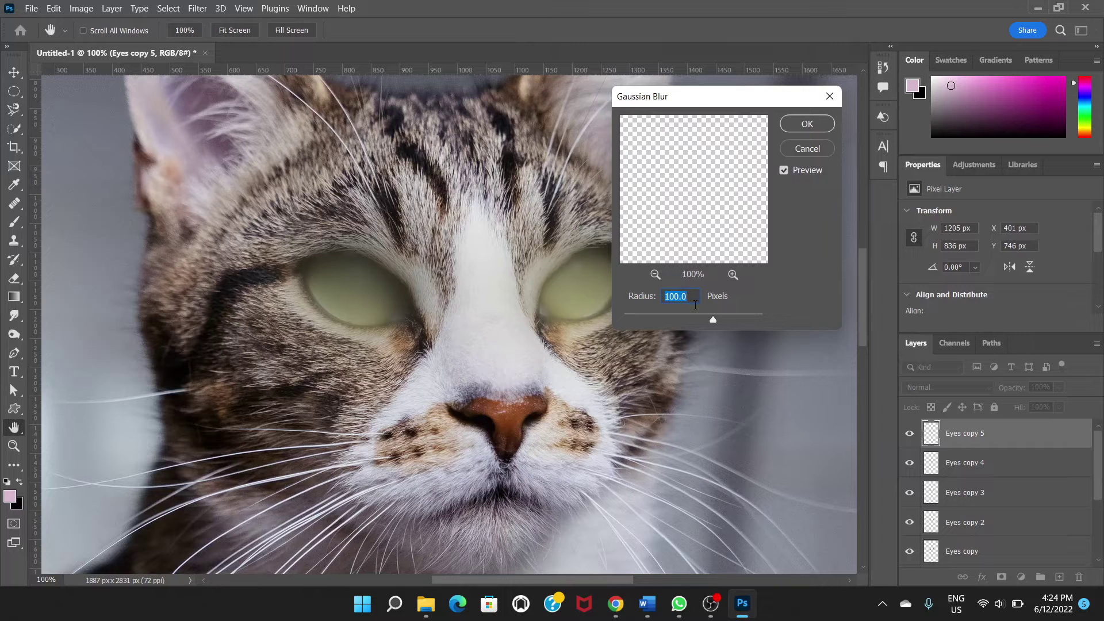
text(200)
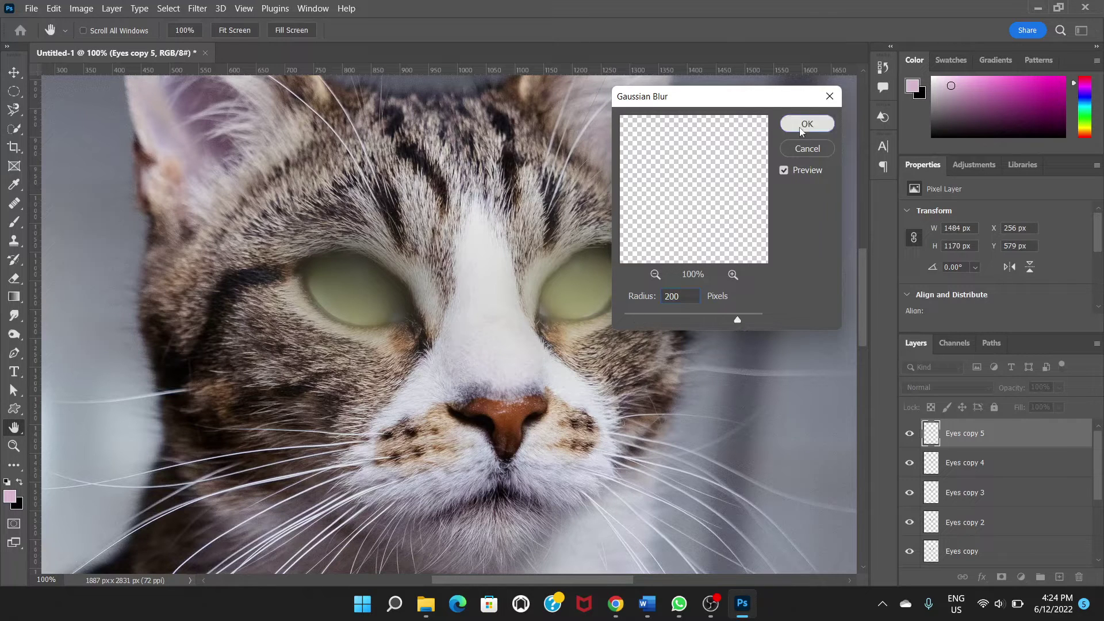
click(800, 128)
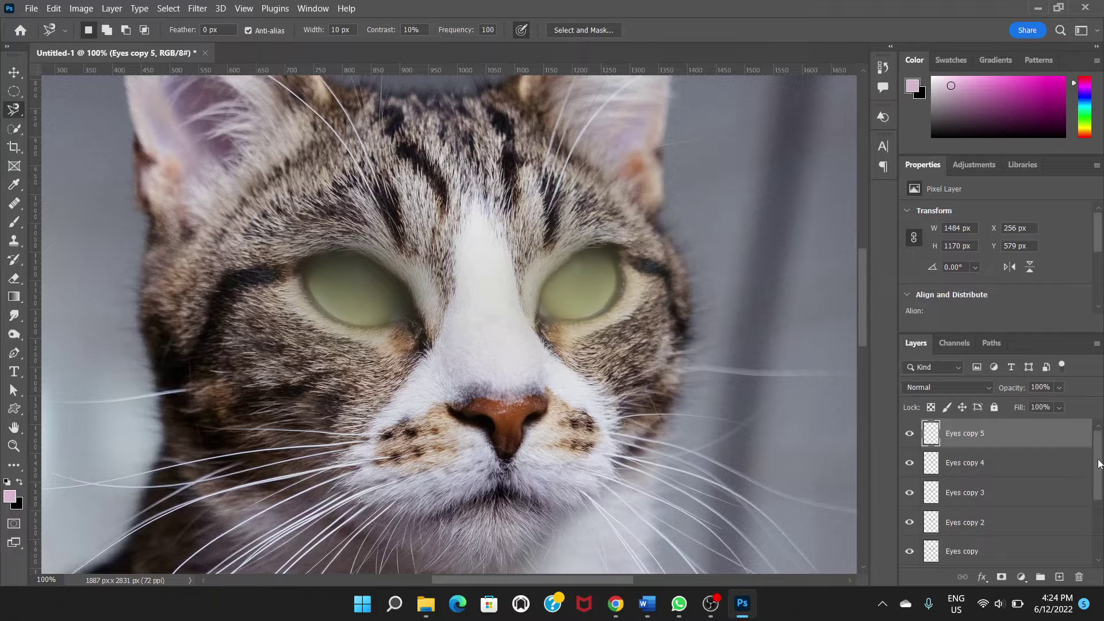
Select the five blurred layers from Eyes copy to Eyes copy 5 and group them, leaving the Eyes layer outside.
scroll(1099, 462, down, 2)
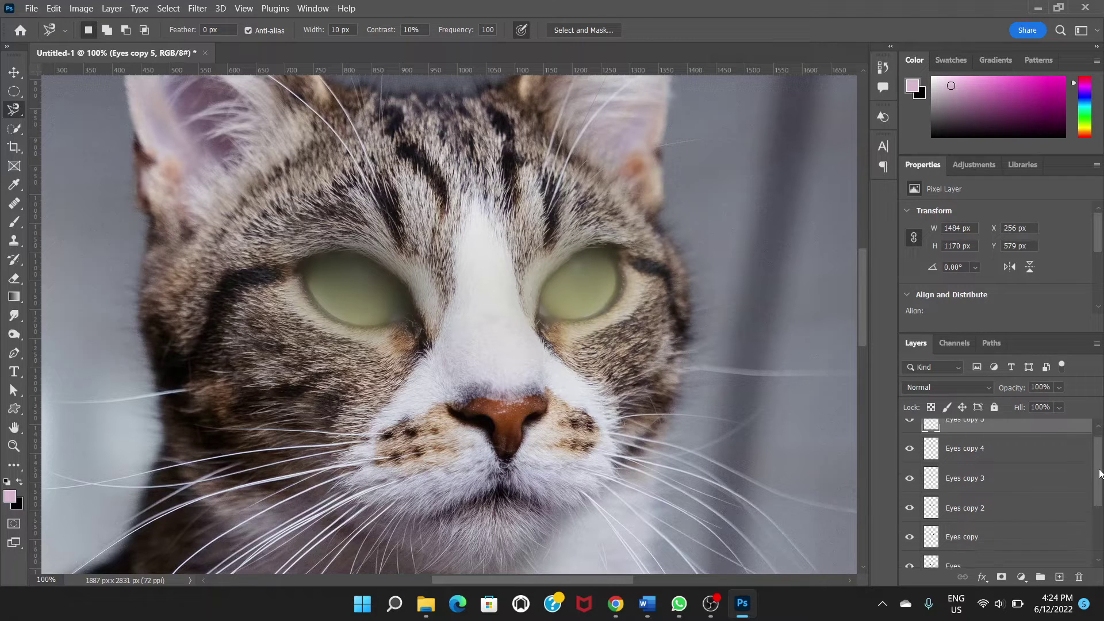
scroll(1100, 461, up, 2)
scroll(1100, 460, down, 5)
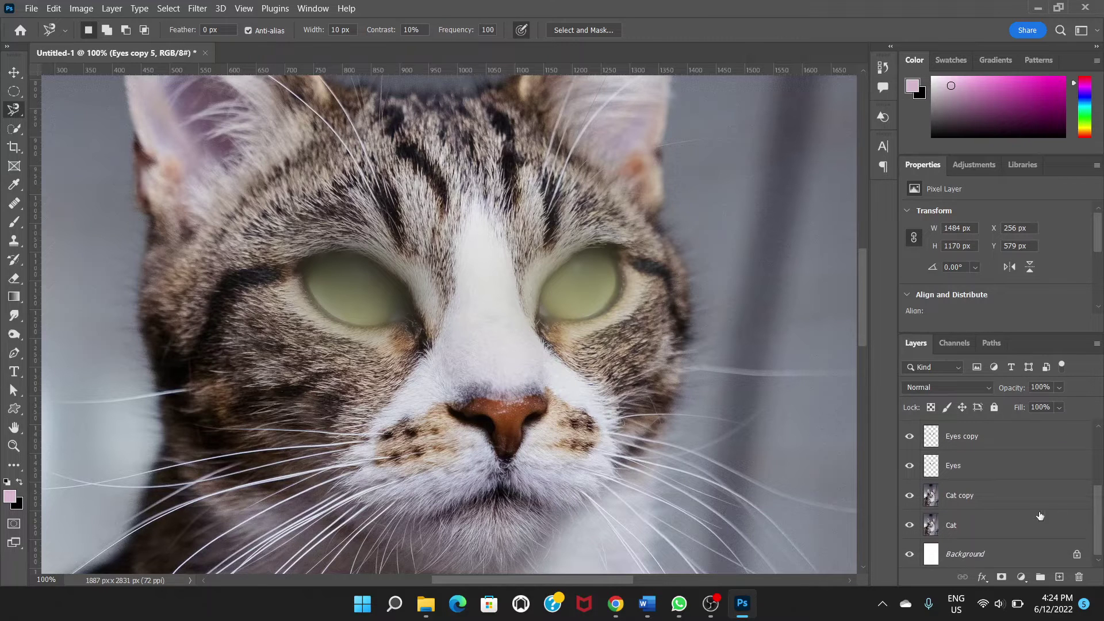
scroll(974, 510, up, 2)
click(988, 528)
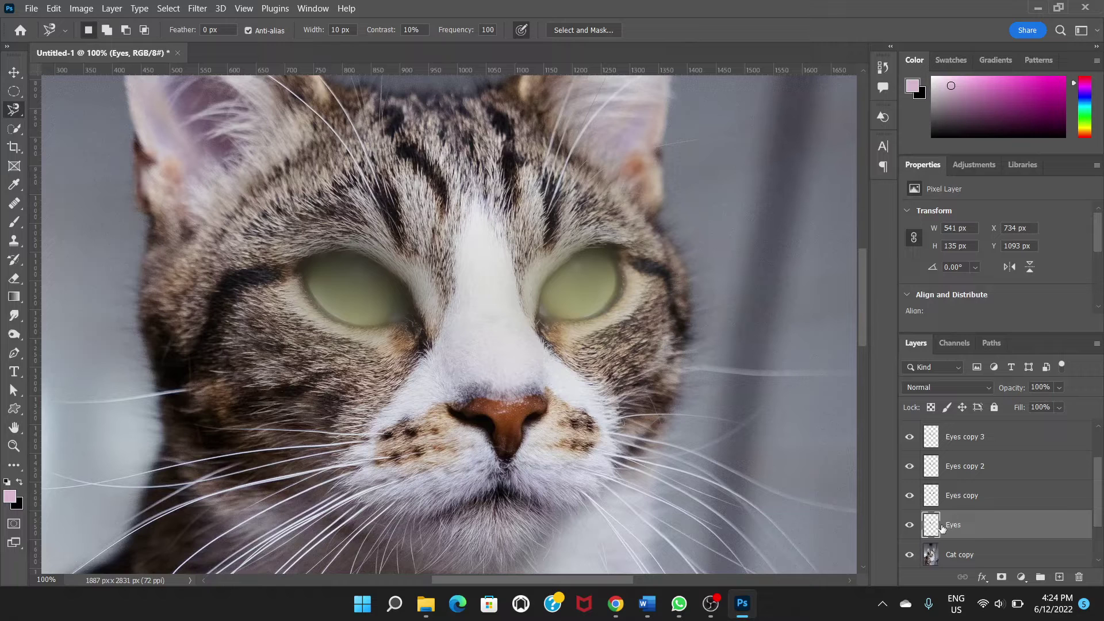
click(969, 503)
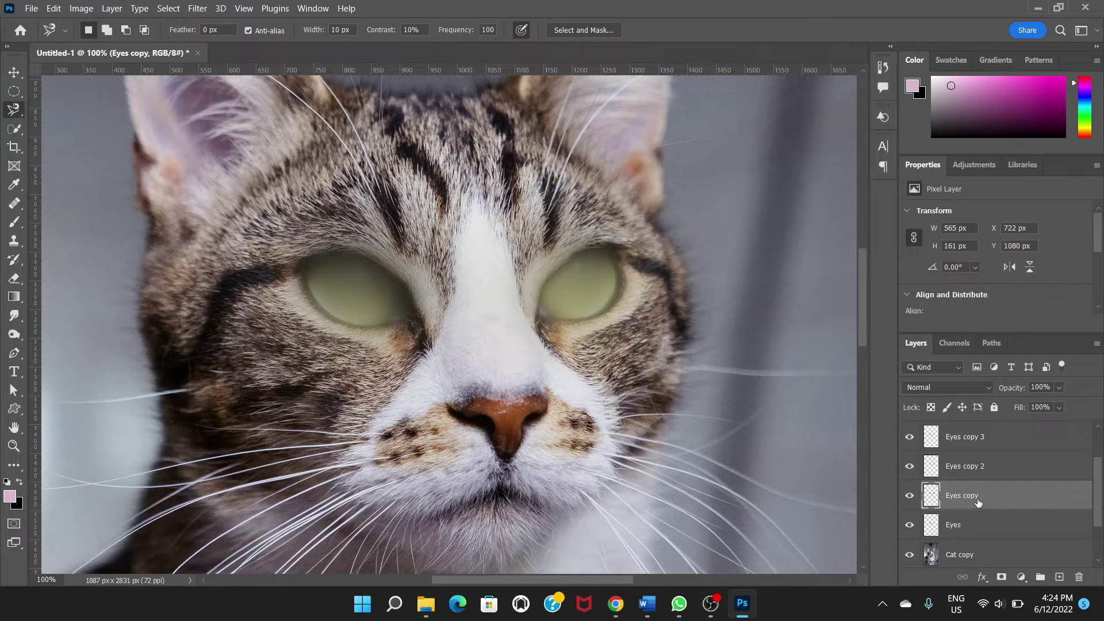
key(ctrl+j)
key(ctrl+j)
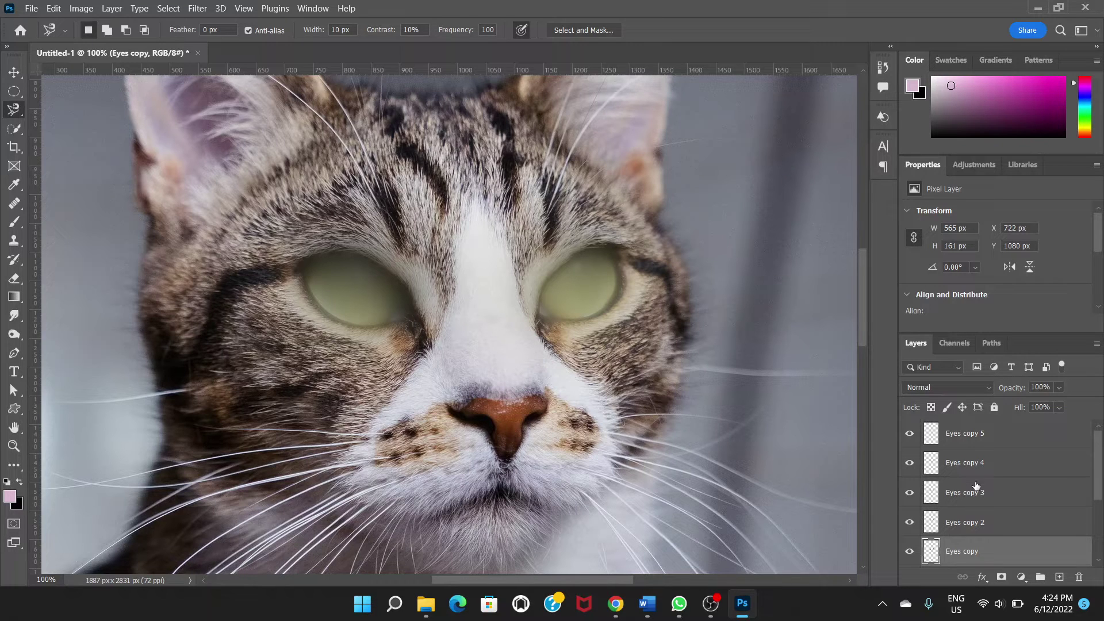
shift+click(984, 437)
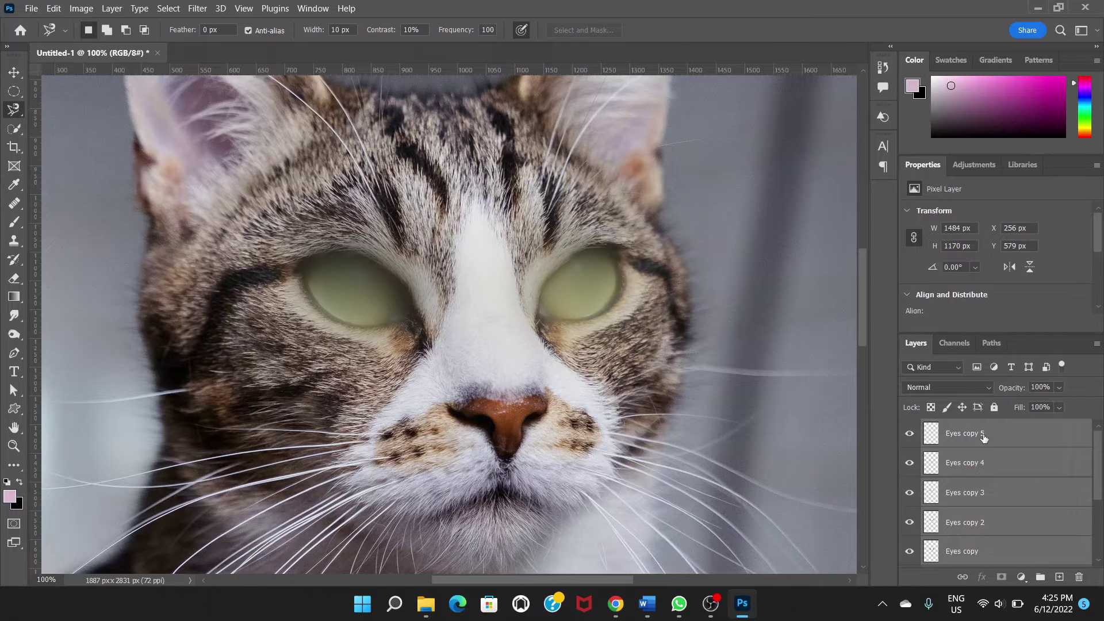
right_click(984, 437)
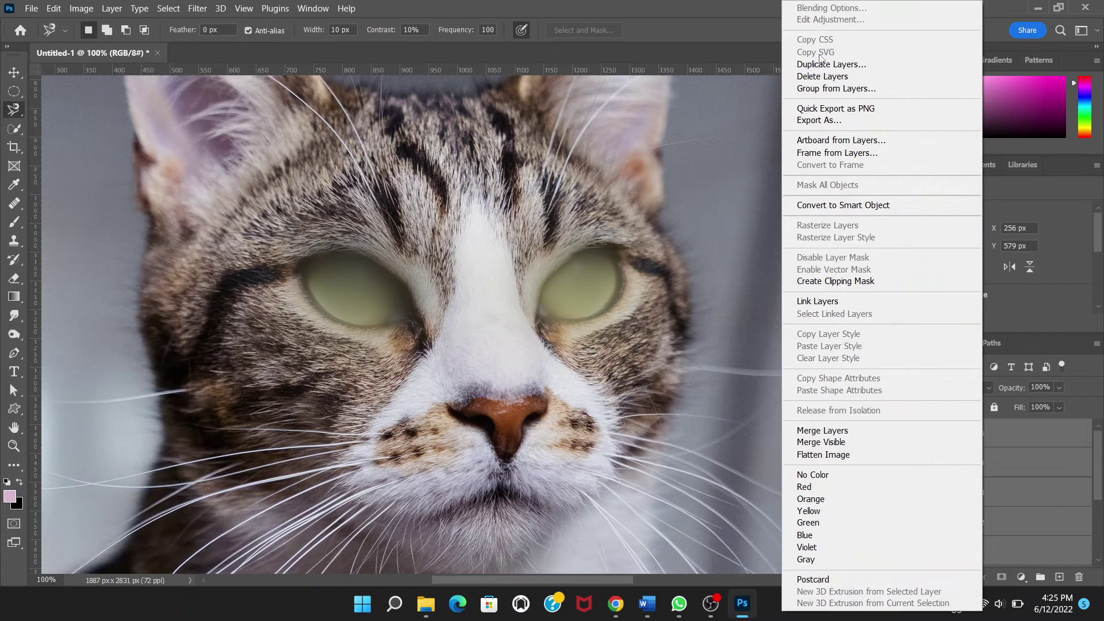
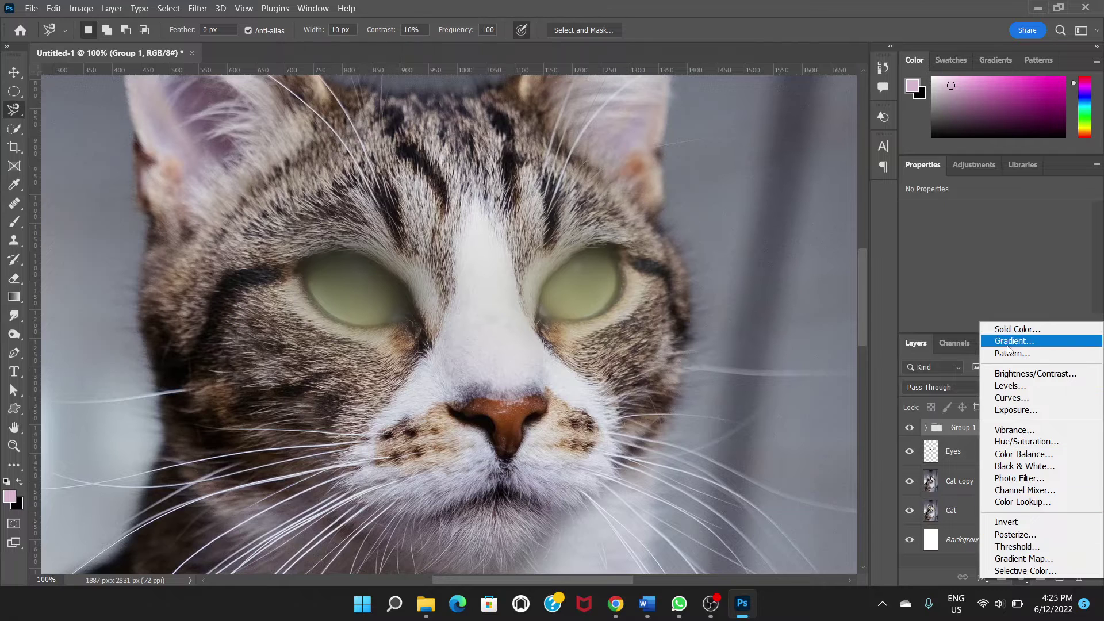
Add a Color Balance adjustment layer above the group of blurred eyes and set the group's blend mode to Screen.
click(1019, 458)
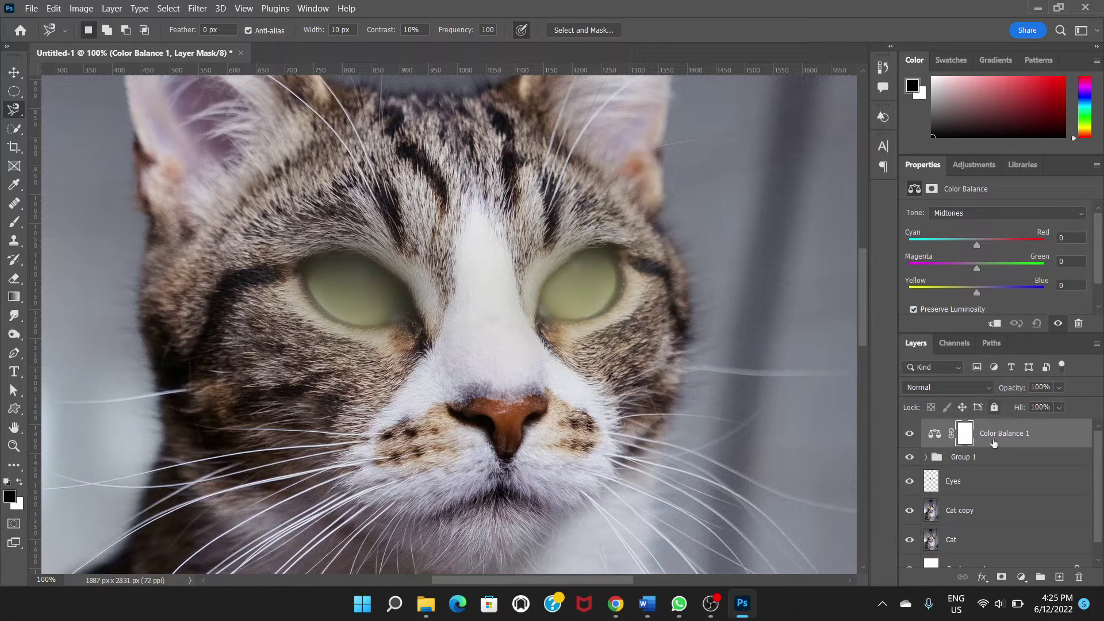
click(952, 458)
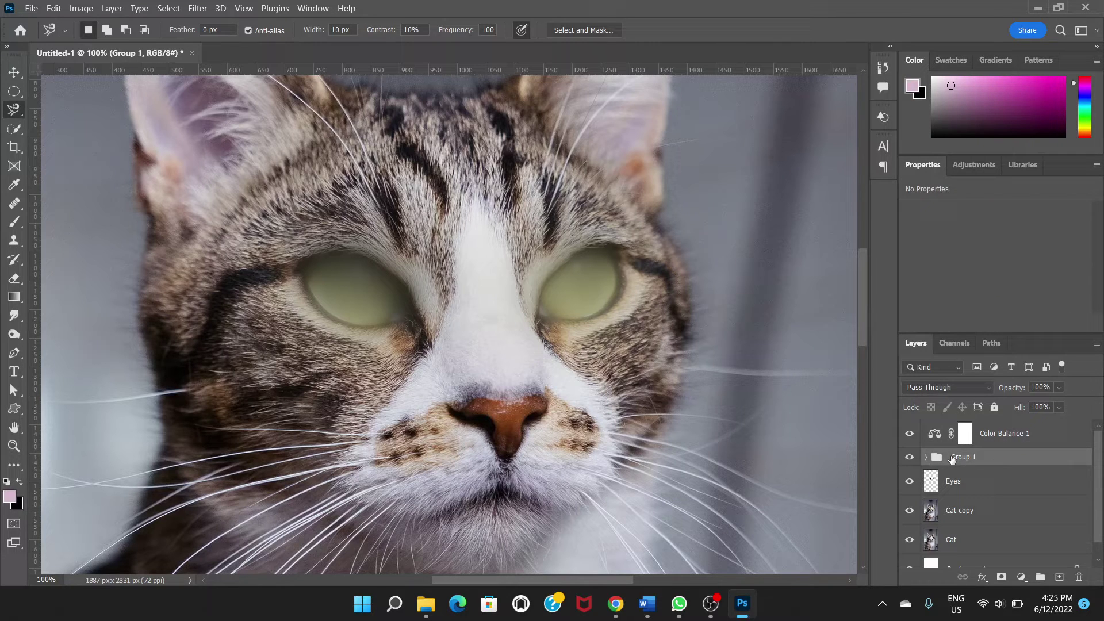
click(987, 386)
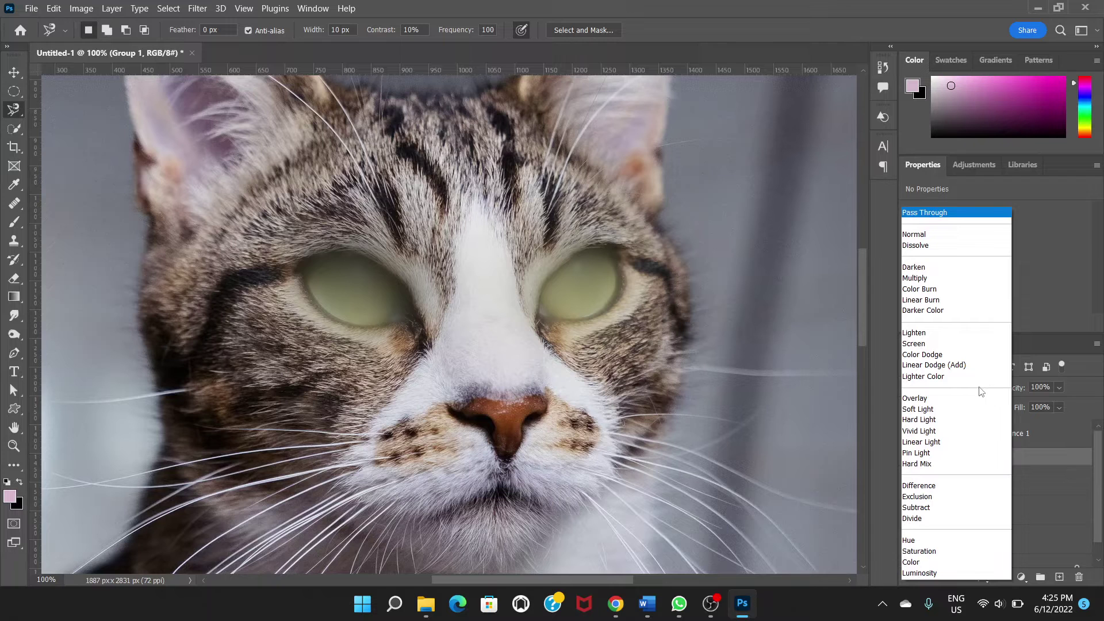
click(956, 344)
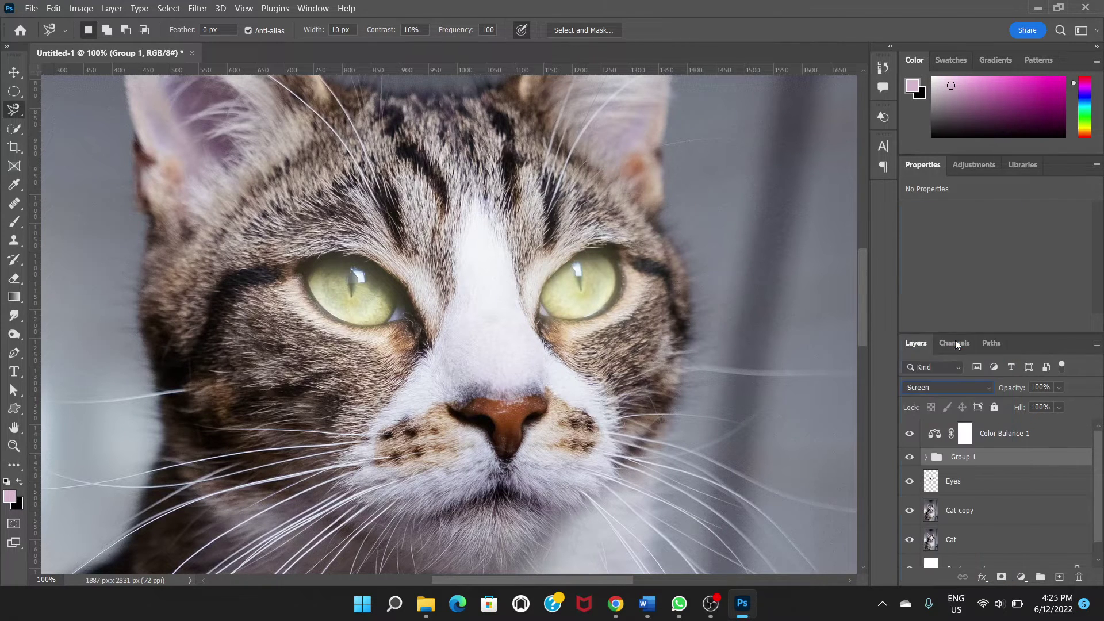
Set the Color Balance midtones to Cyan-Red -88, Magenta-Green +90 and Yellow-Blue +81, and clip the adjustment to Group 1.
click(966, 435)
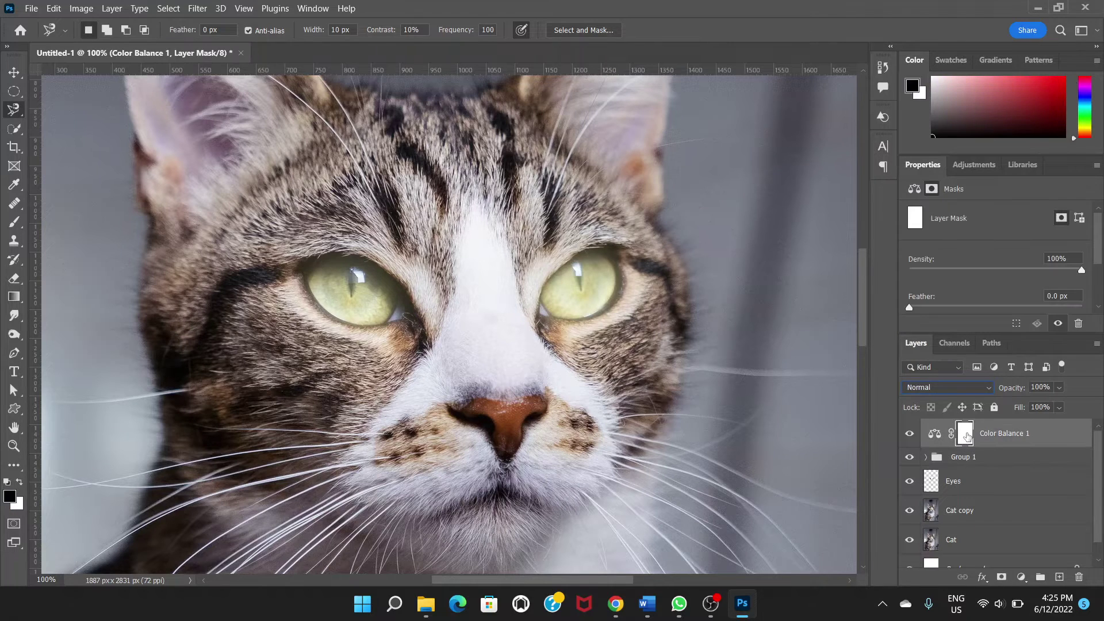
scroll(1101, 246, down, 3)
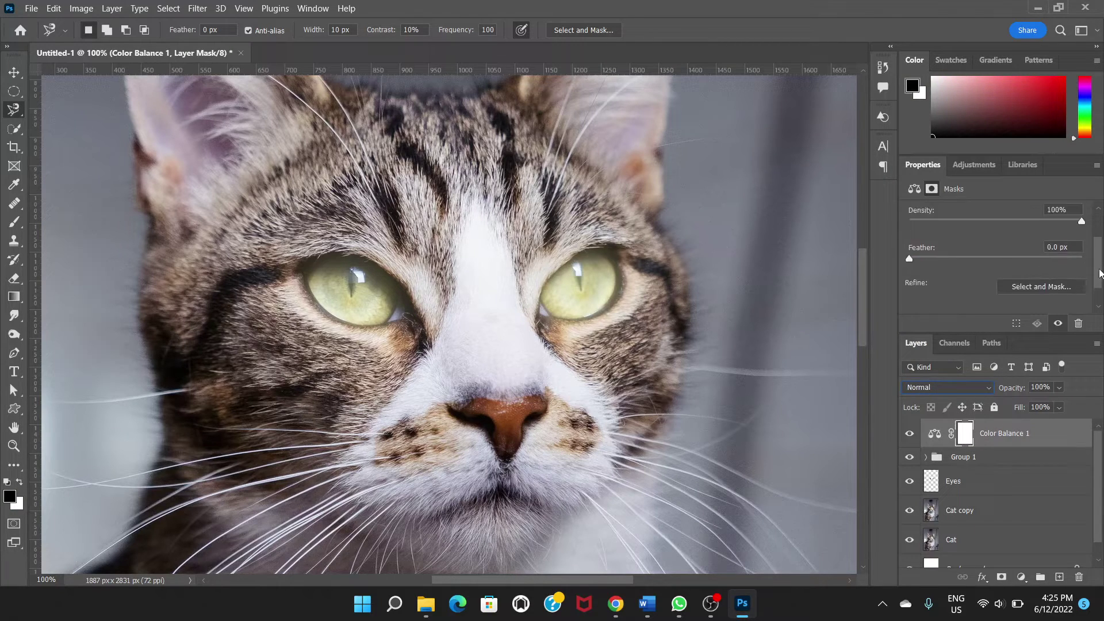
scroll(1092, 259, up, 2)
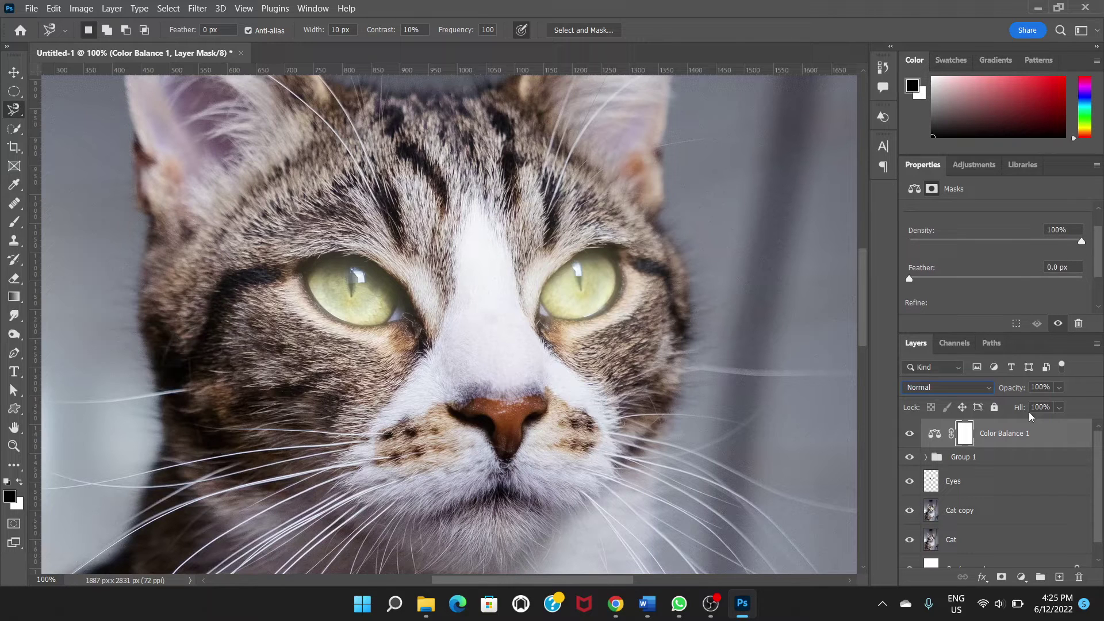
click(935, 435)
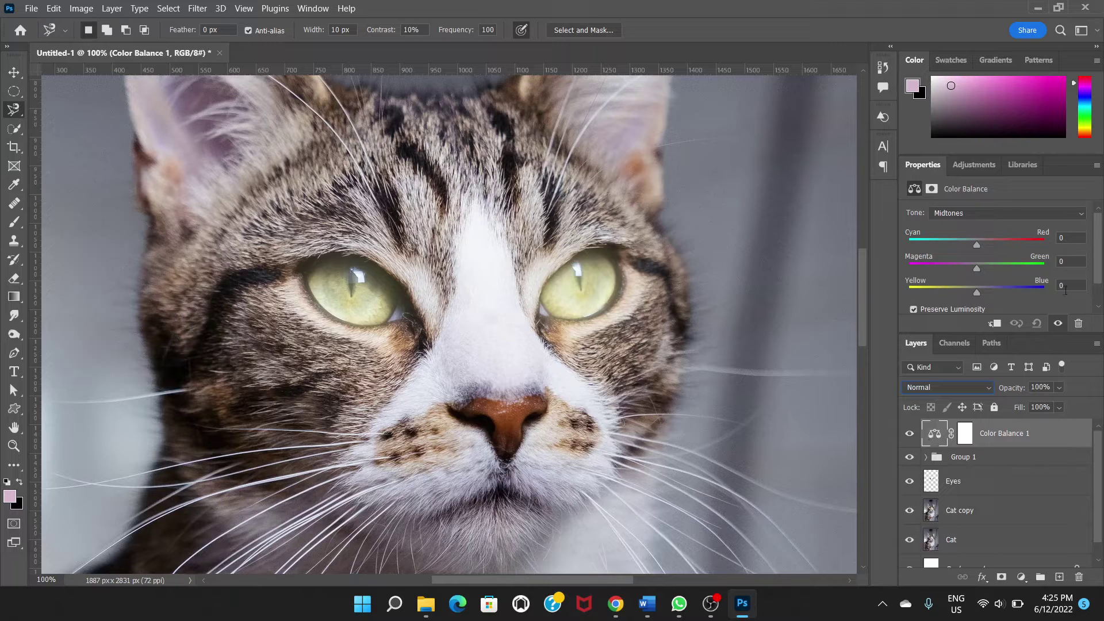
drag(975, 247, 937, 240)
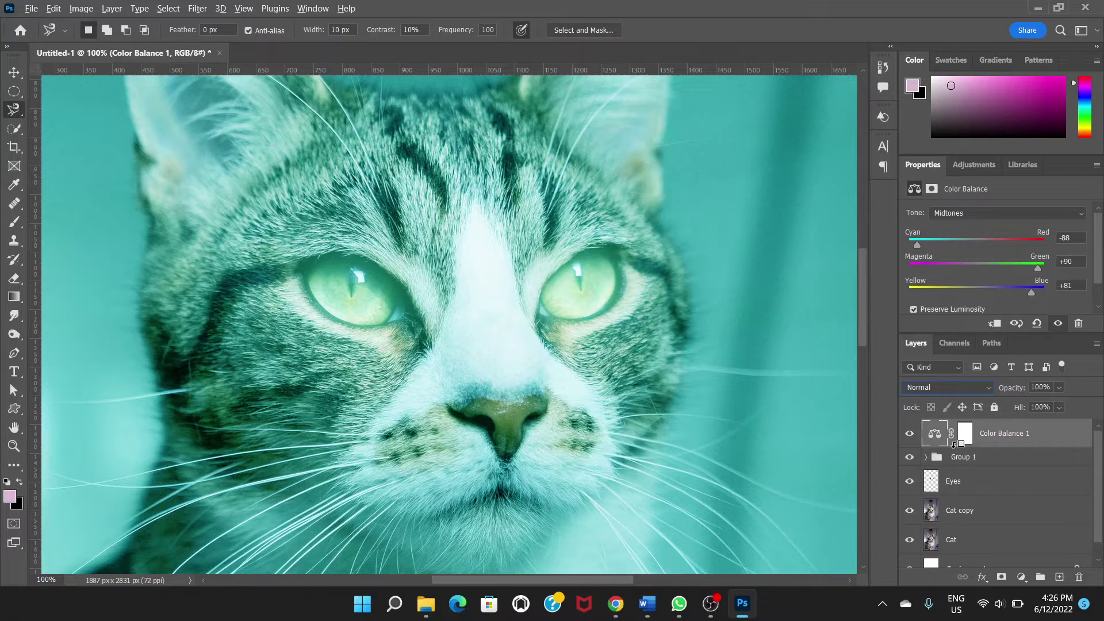
alt+click(953, 444)
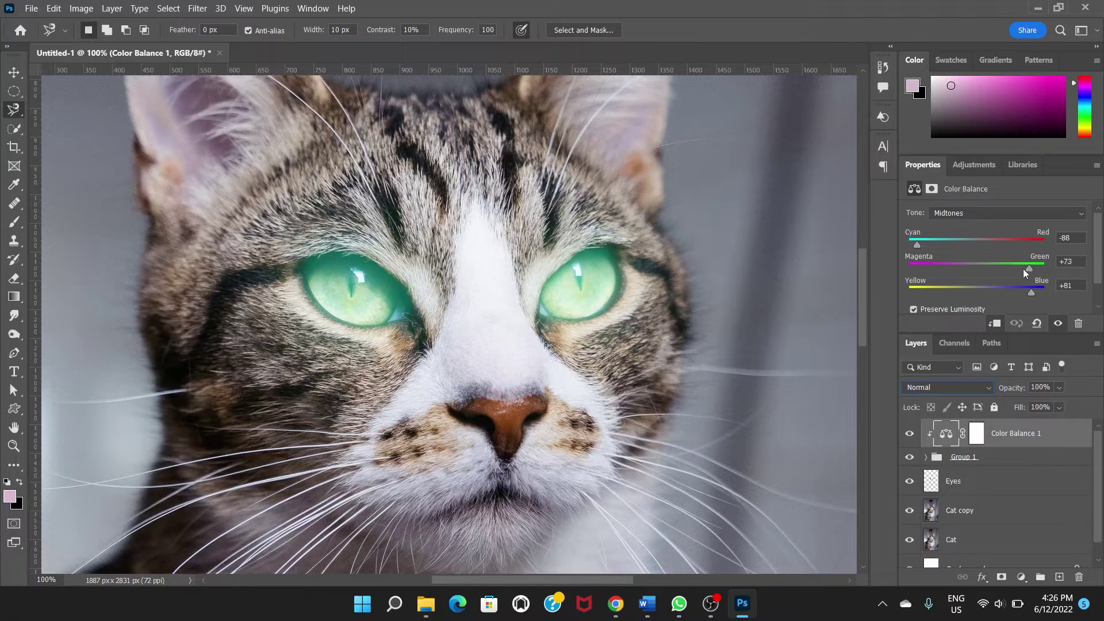
Set the Color Balance midtones to Cyan-Red -57, Magenta-Green +90 and Yellow-Blue -13, and change the adjustment layer's blend mode to Color Dodge.
mouse_move(1023, 268)
mouse_down()
mouse_move(998, 268)
mouse_move(1025, 268)
mouse_up()
mouse_move(923, 244)
mouse_down()
mouse_move(964, 241)
mouse_move(922, 239)
mouse_move(939, 239)
mouse_up()
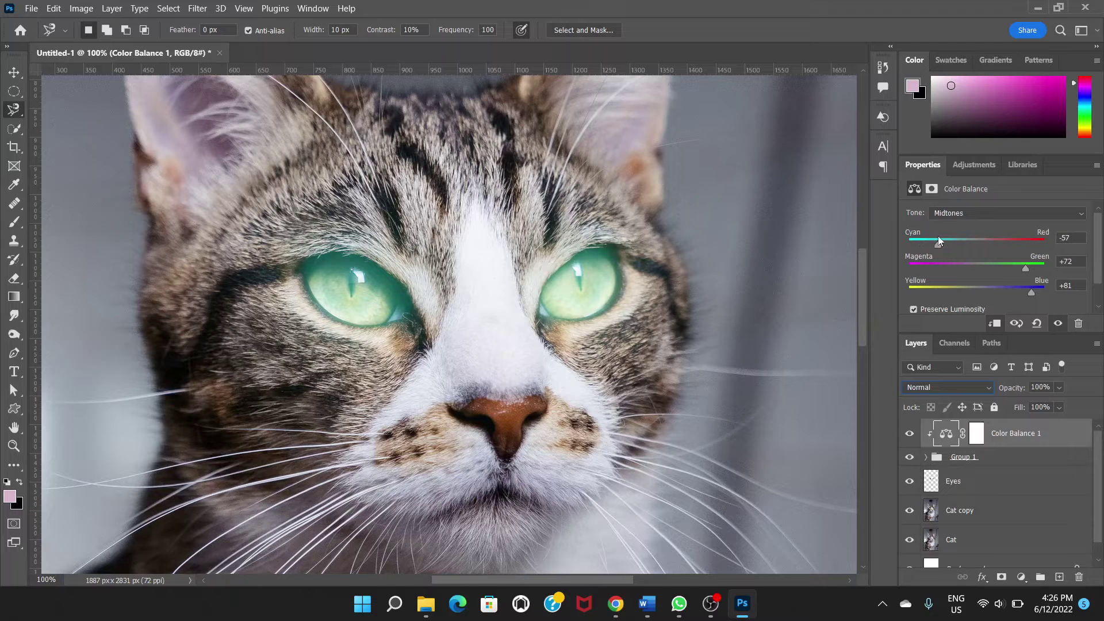
mouse_move(979, 291)
mouse_down()
mouse_move(962, 288)
mouse_move(972, 287)
mouse_up()
click(985, 385)
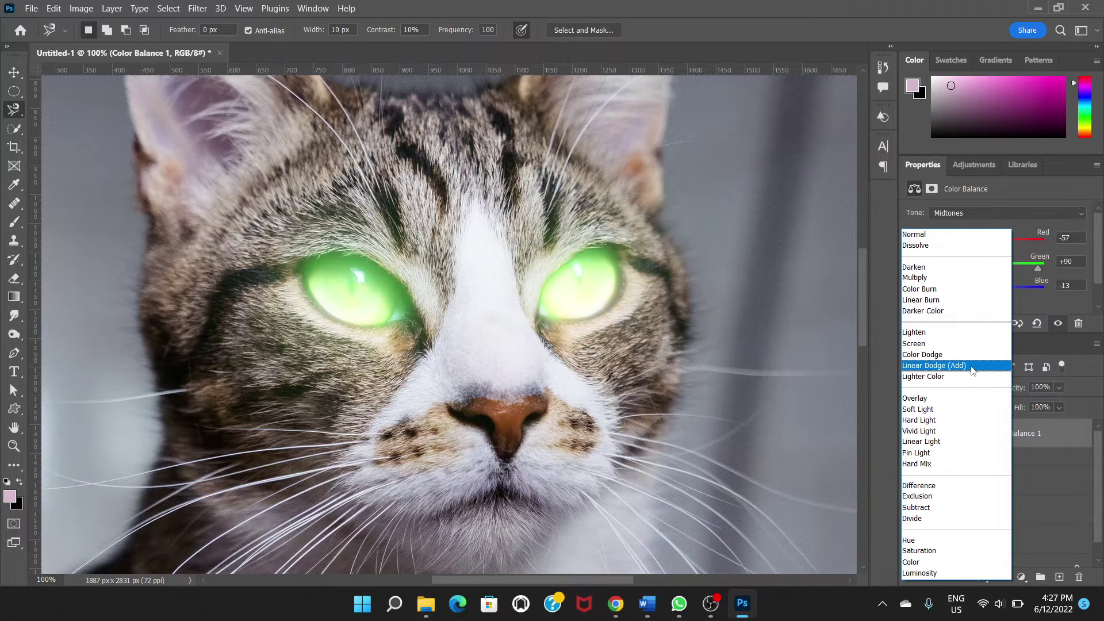
click(971, 355)
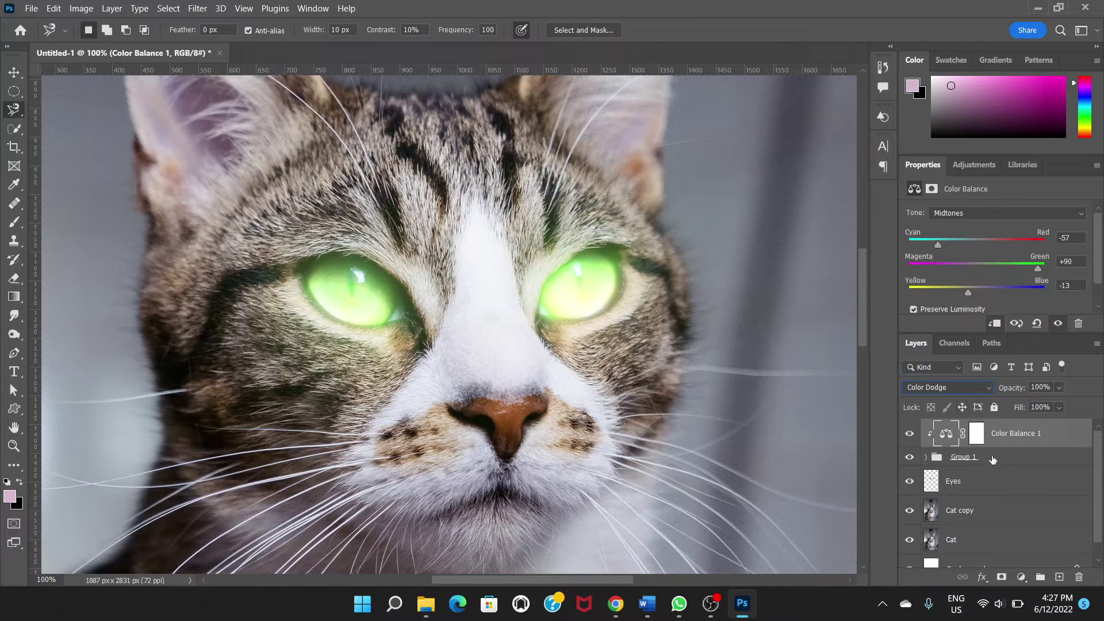
Duplicate the Cat copy layer directly above itself, below the Eyes layer.
scroll(1098, 457, down, 1)
scroll(1101, 460, down, 1)
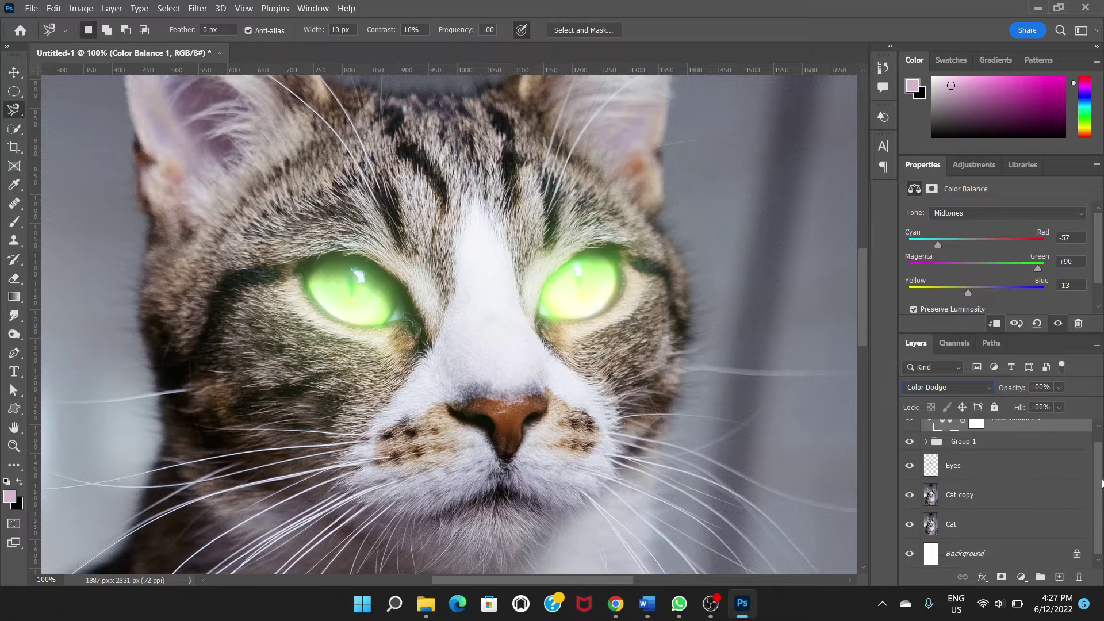
scroll(1101, 460, up, 1)
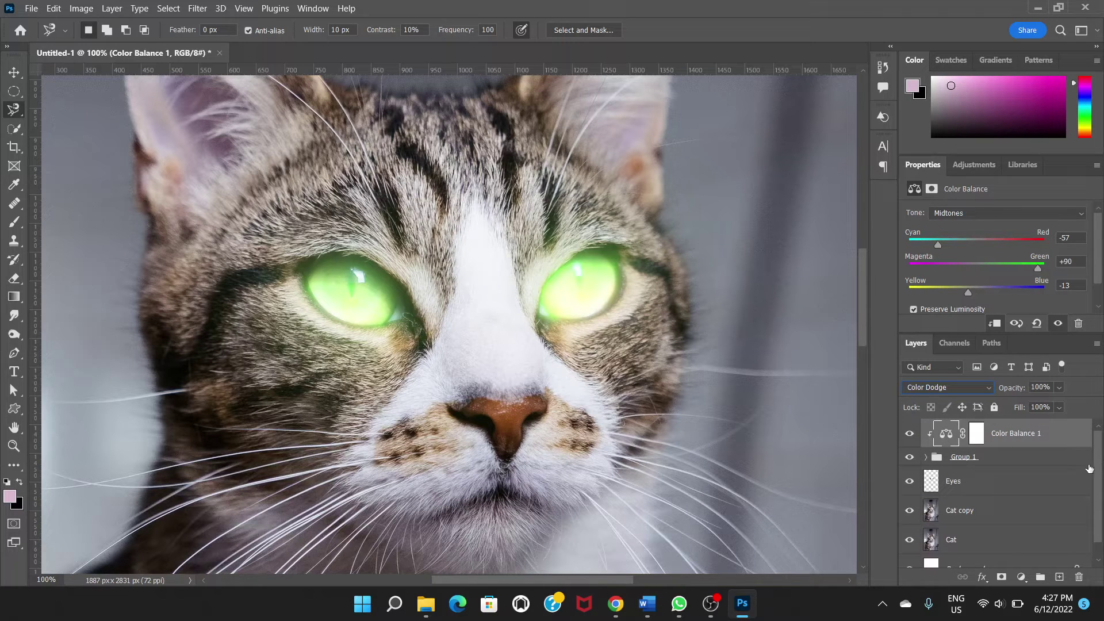
scroll(1098, 483, down, 2)
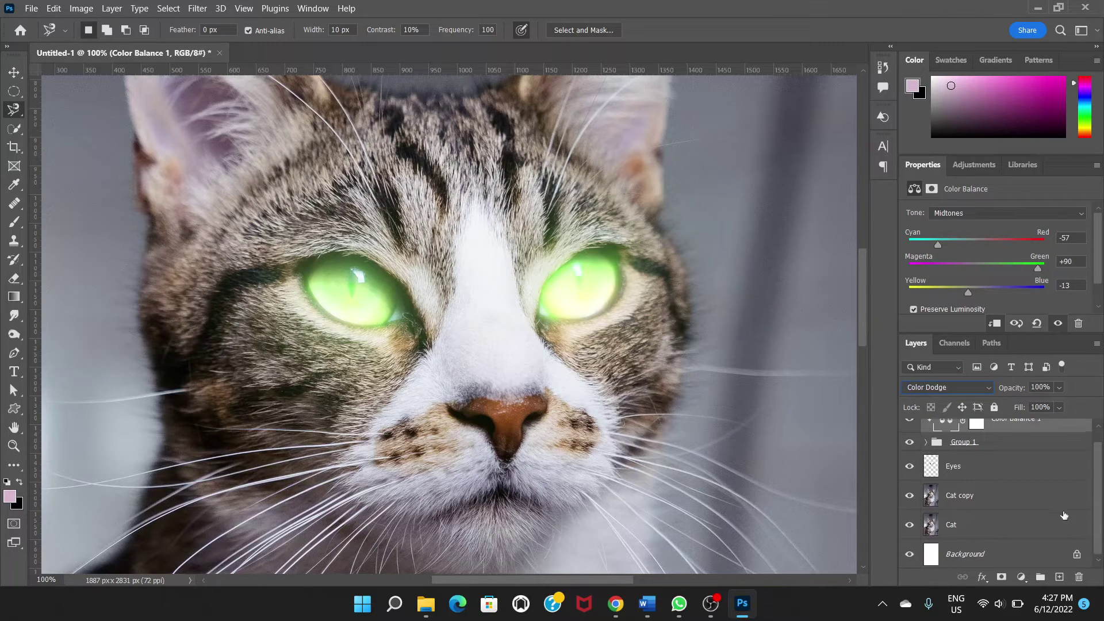
click(984, 525)
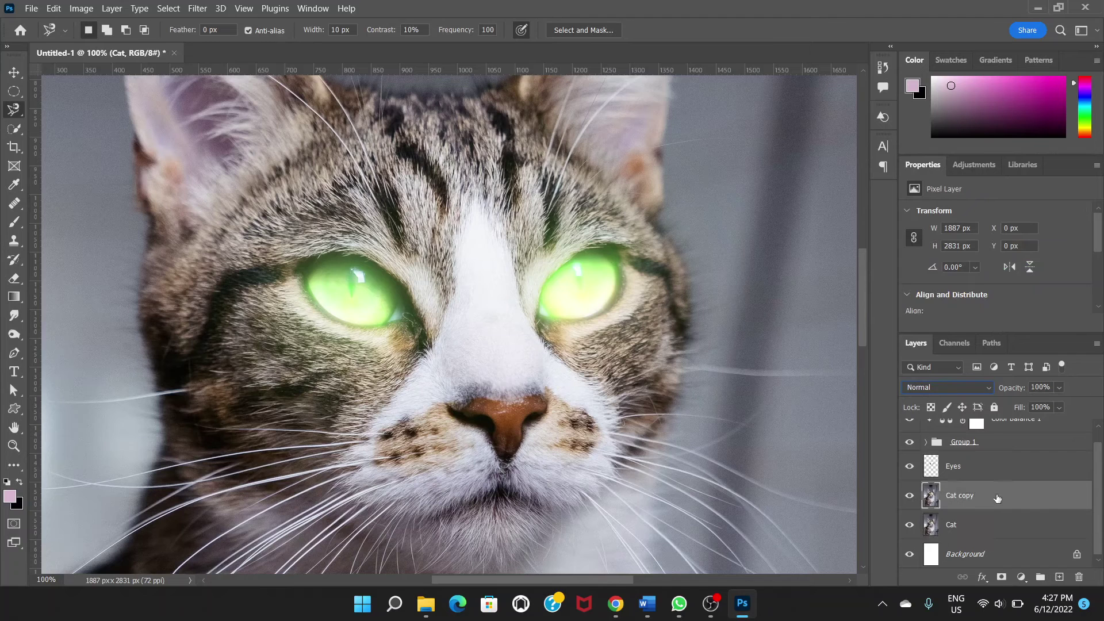
click(994, 498)
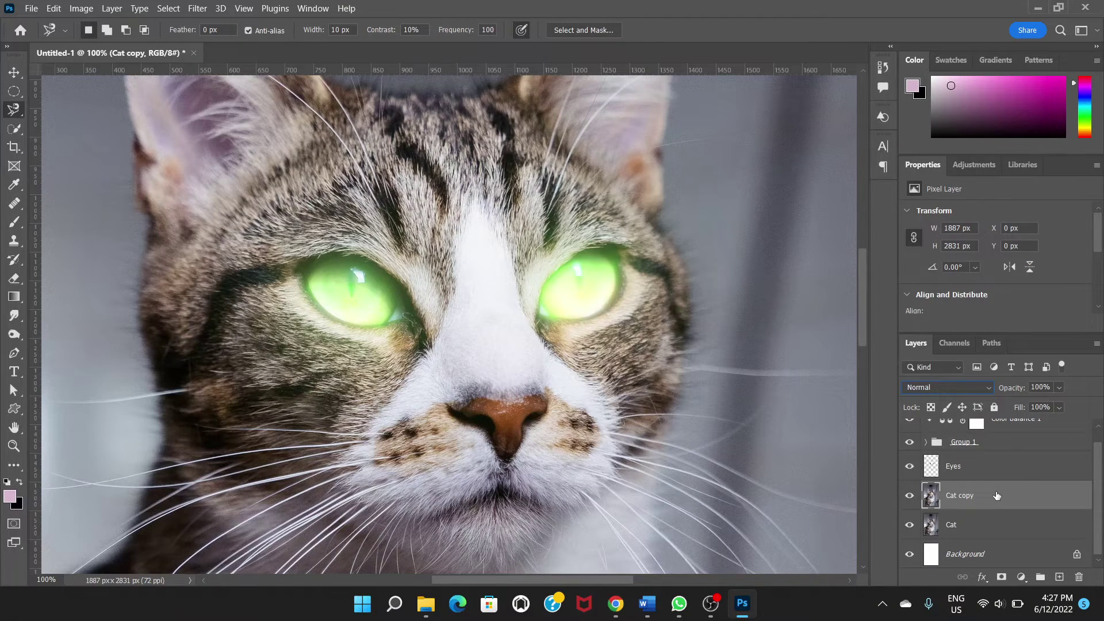
key(ctrl+minus)
key(ctrl+minus)
key(ctrl+minus)
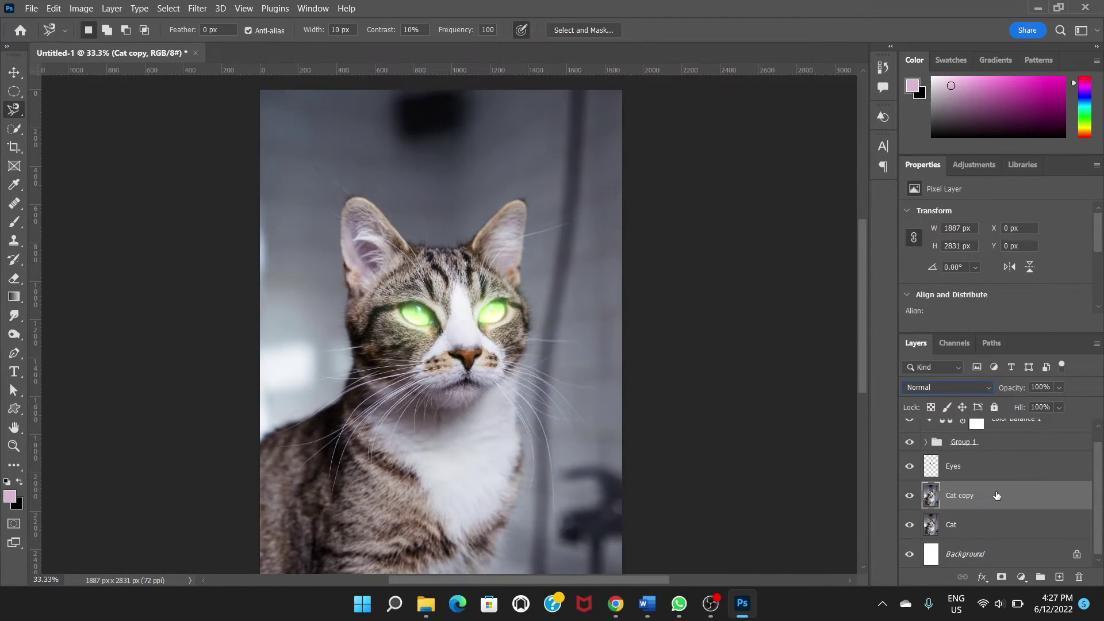
key(ctrl+minus)
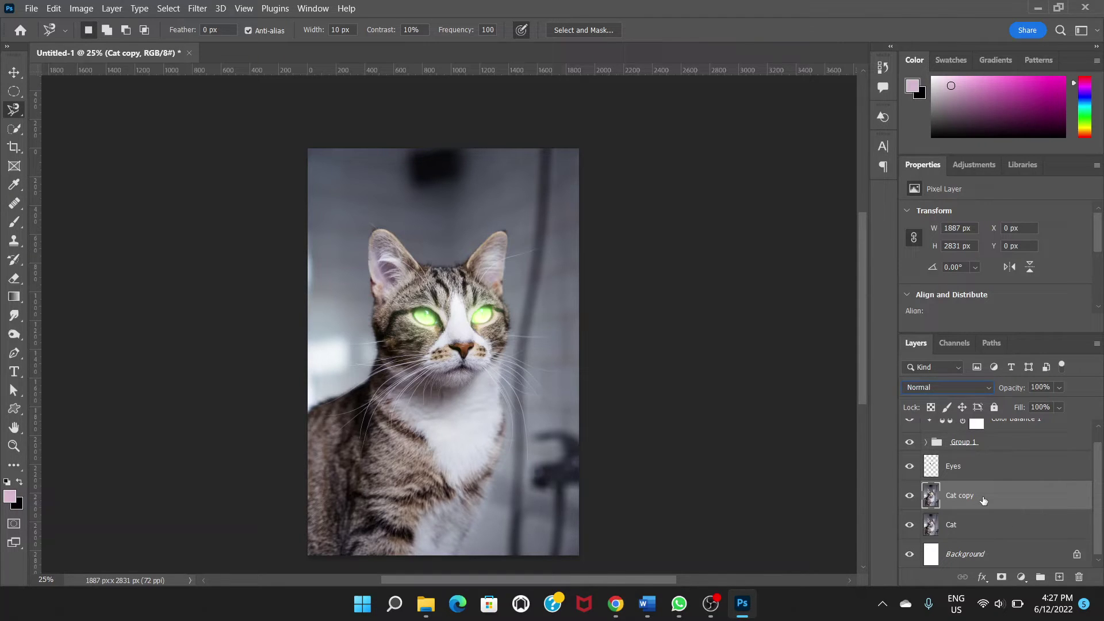
key(ctrl+j)
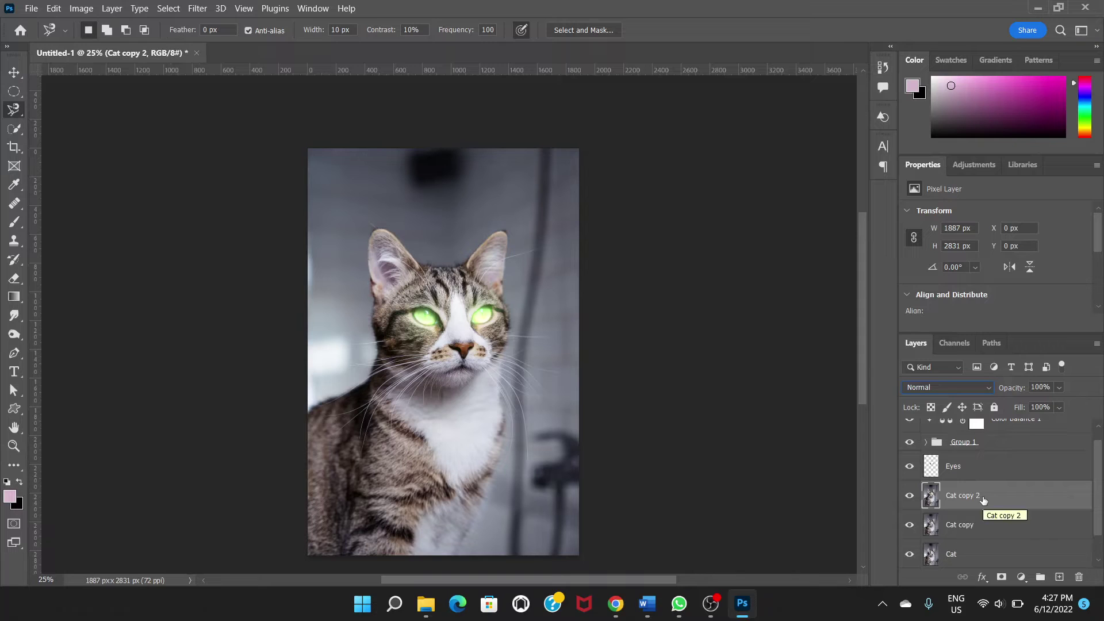
Hide the Cat copy 2 layer and add an Exposure adjustment layer directly above Cat copy.
click(983, 526)
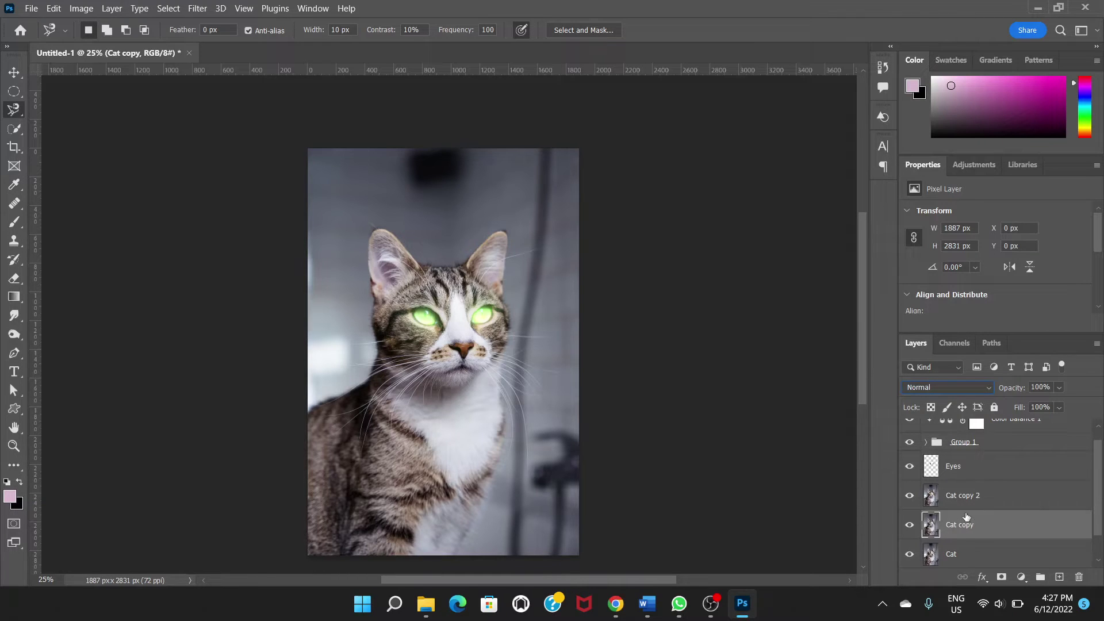
click(1022, 577)
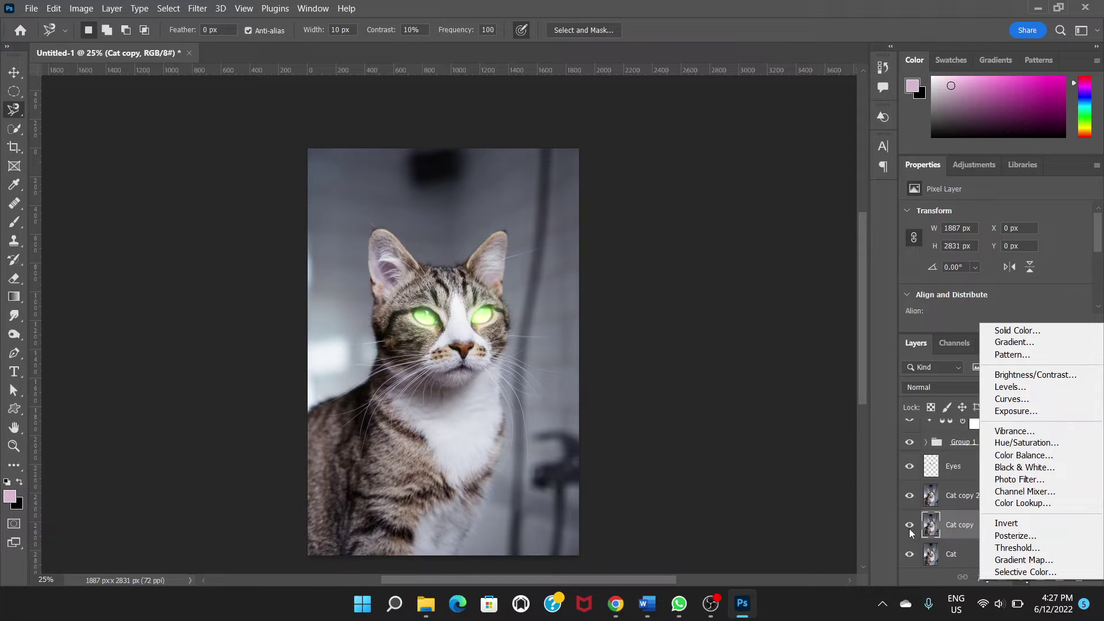
click(967, 532)
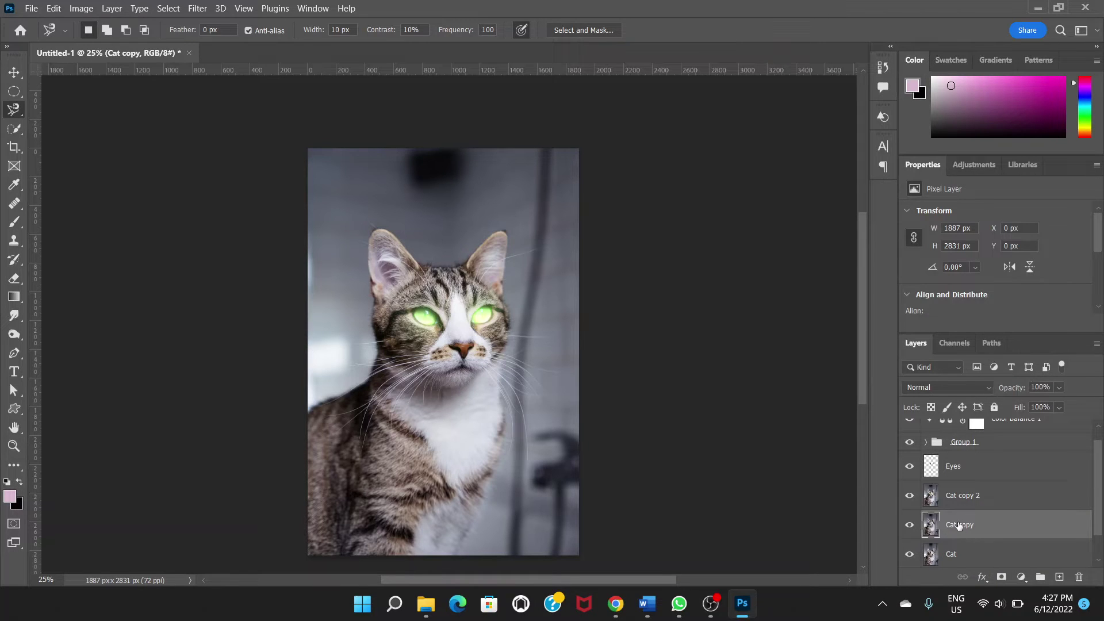
click(909, 498)
click(1024, 579)
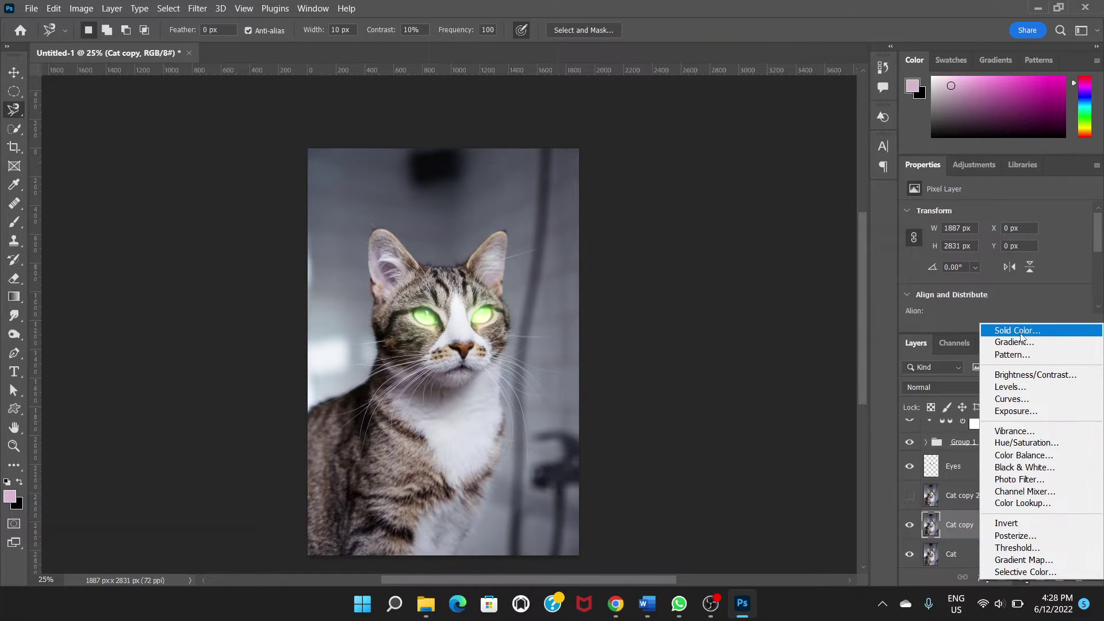
click(1017, 411)
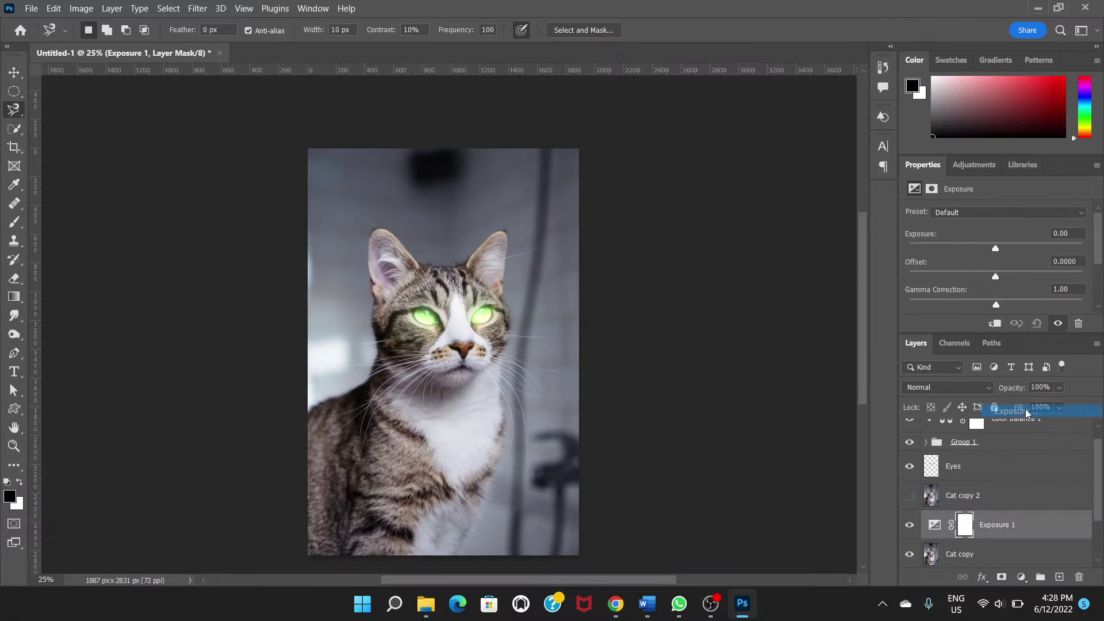
Darken the cat photo by setting the Exposure adjustment's exposure to -4.00.
drag(996, 249, 945, 250)
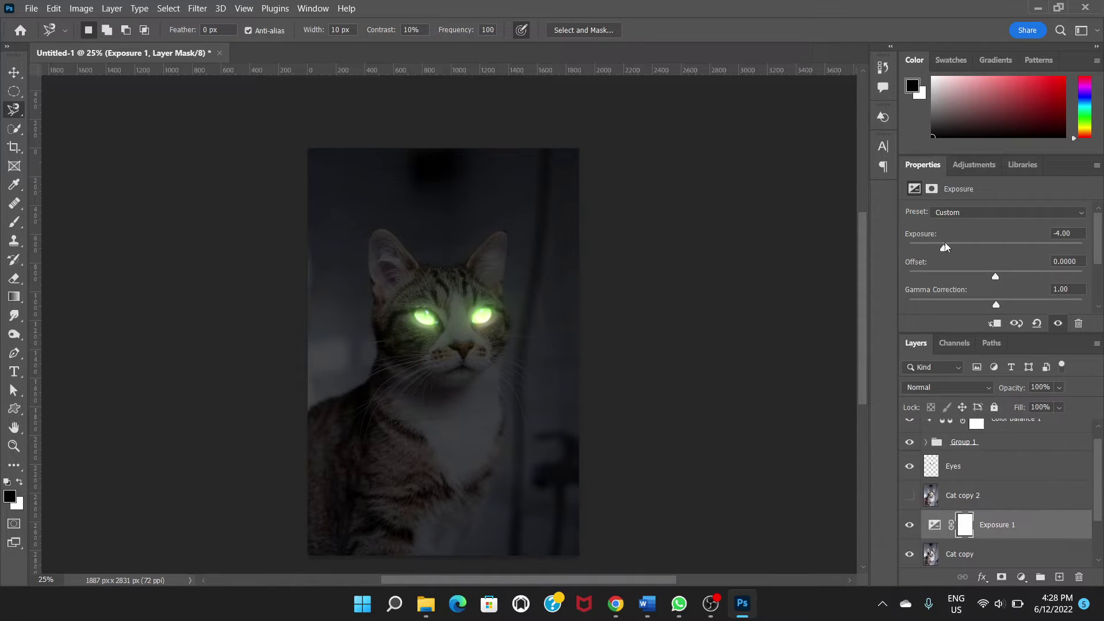
click(943, 248)
drag(944, 251, 940, 250)
click(1052, 230)
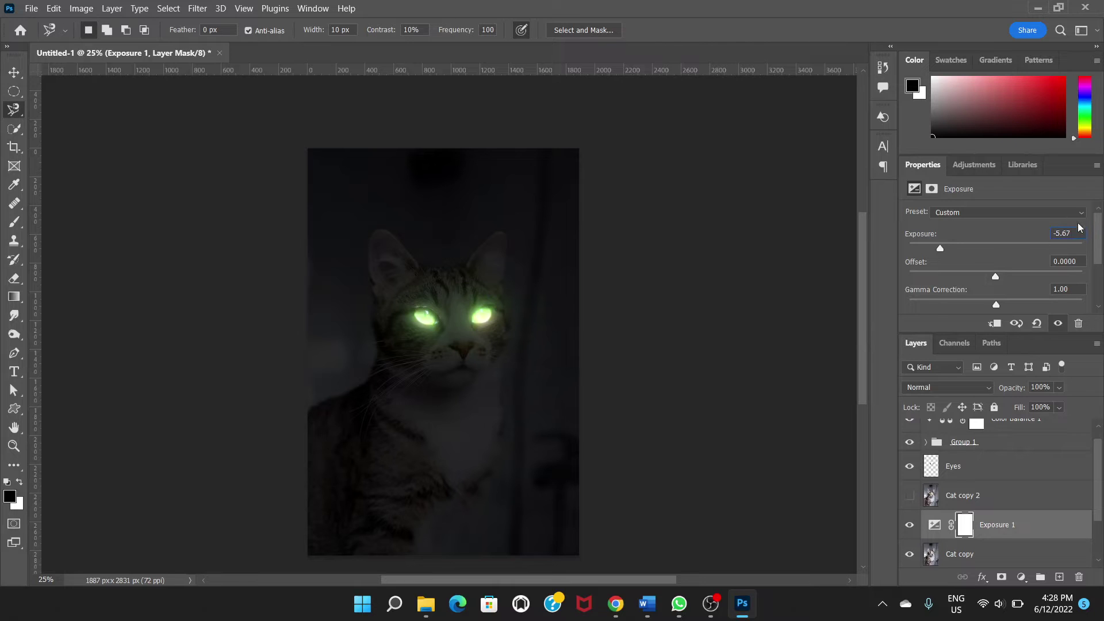
drag(939, 249, 942, 249)
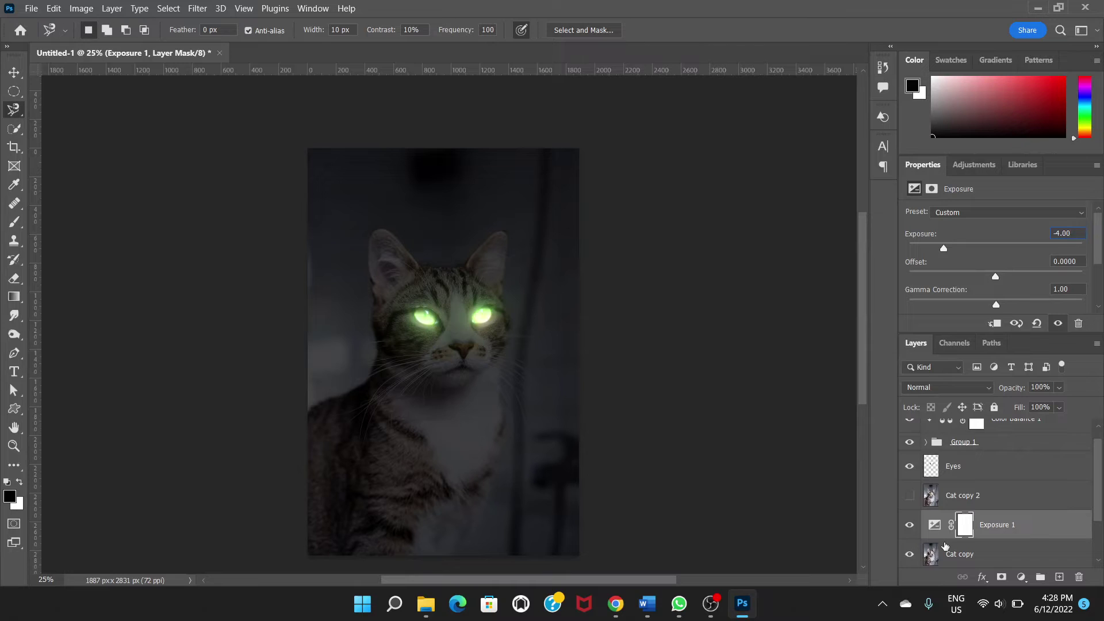
Make the Cat copy 2 layer visible again and add a Color Balance adjustment layer directly above it.
scroll(945, 545, down, 2)
scroll(944, 535, up, 2)
scroll(943, 529, down, 2)
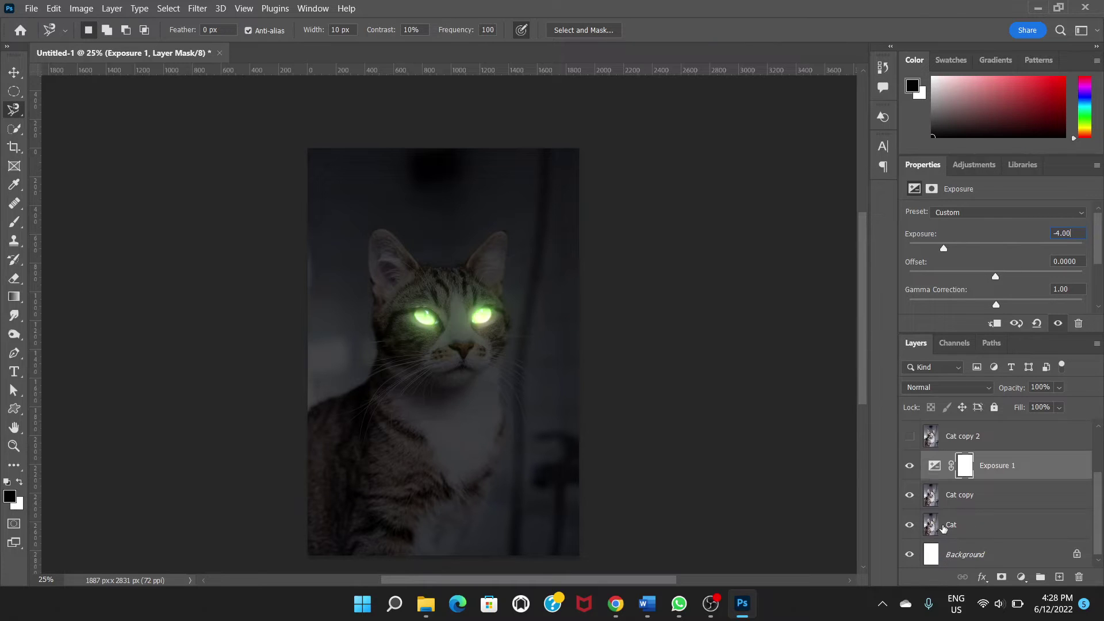
scroll(950, 520, up, 1)
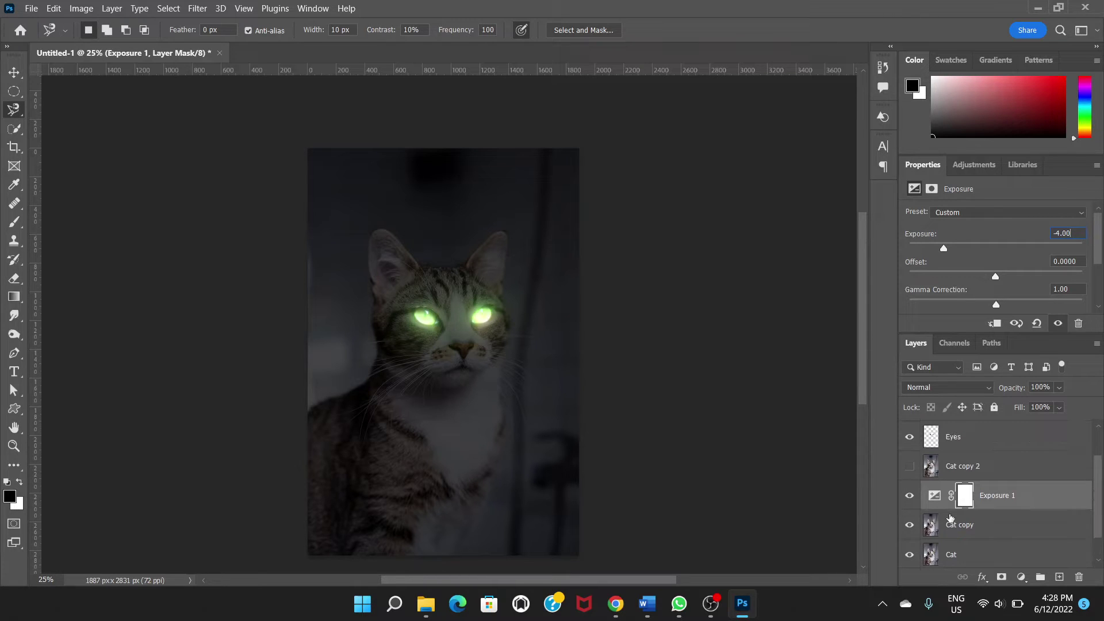
click(909, 466)
click(993, 467)
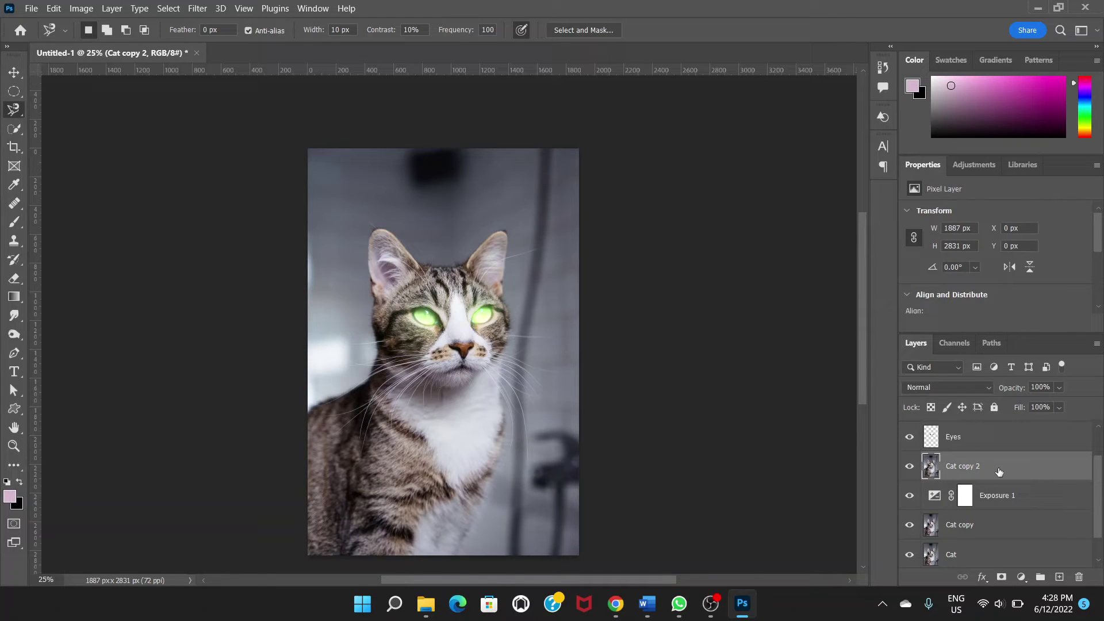
click(1024, 579)
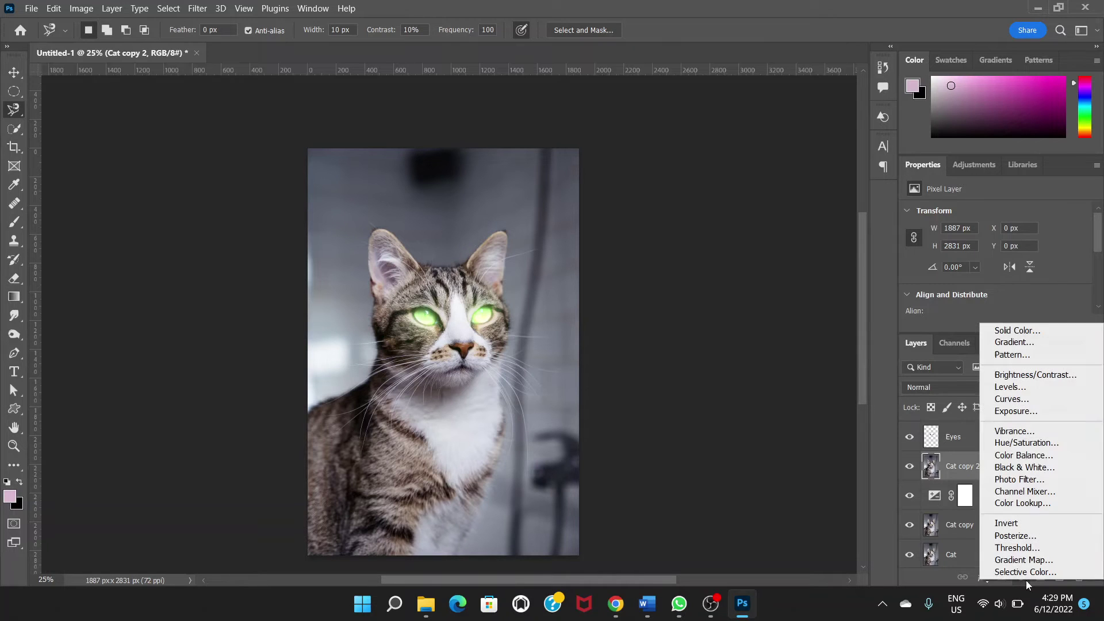
click(1018, 458)
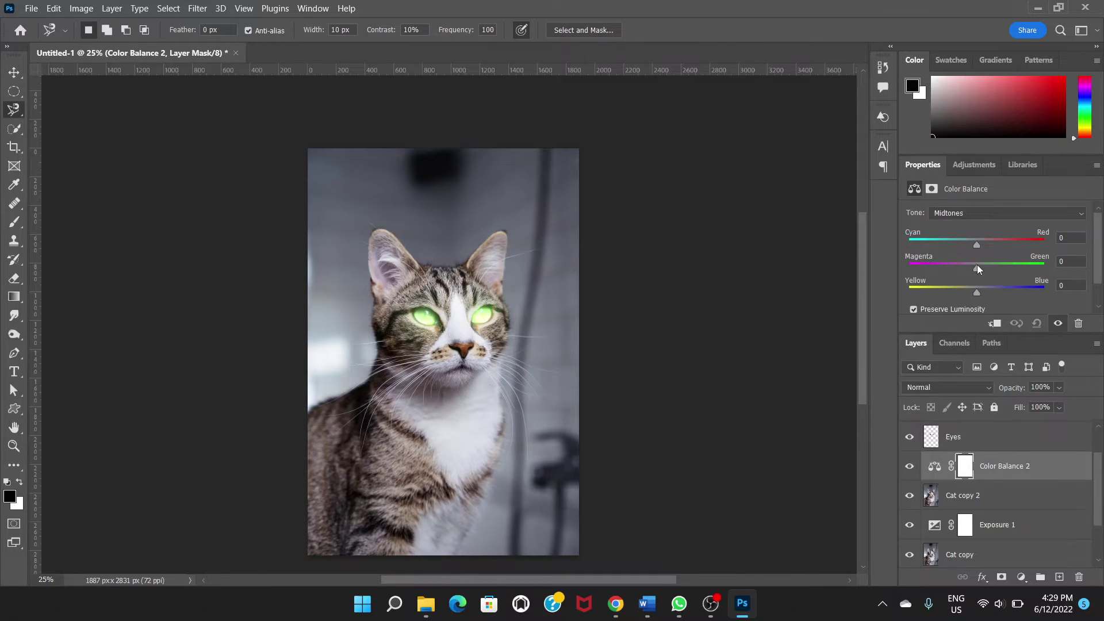
Set the Color Balance 2 midtones to Cyan-Red -9, Magenta-Green +100 and Yellow-Blue -3, and clip the adjustment to Cat copy 2.
drag(978, 269, 968, 248)
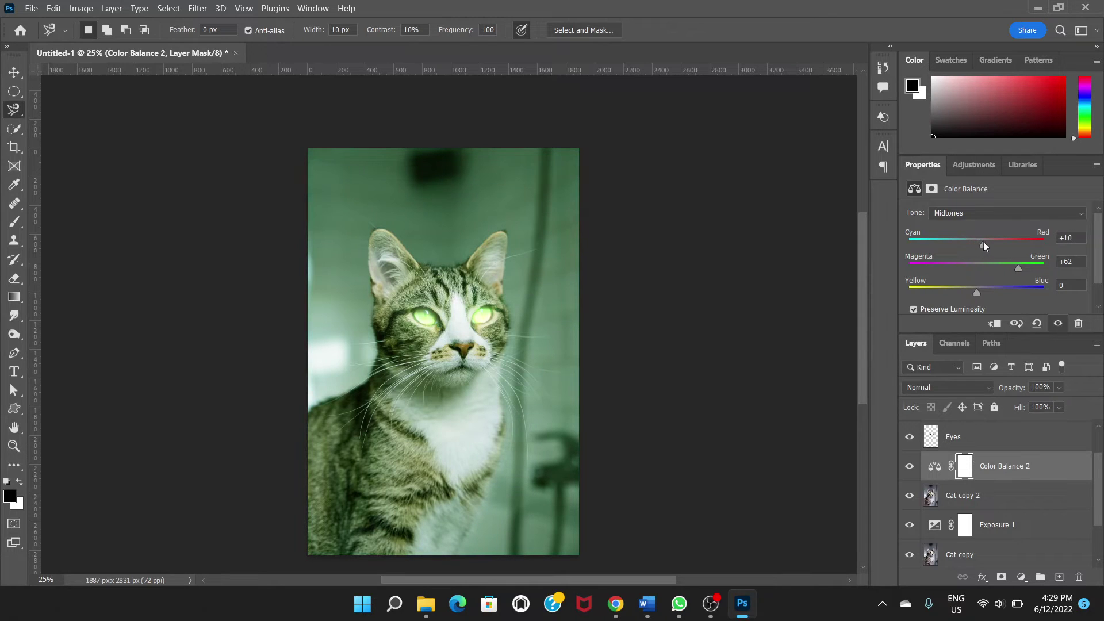
drag(976, 295, 1038, 273)
mouse_move(983, 244)
mouse_down()
mouse_move(953, 244)
mouse_move(970, 243)
mouse_up()
drag(1035, 269, 1047, 275)
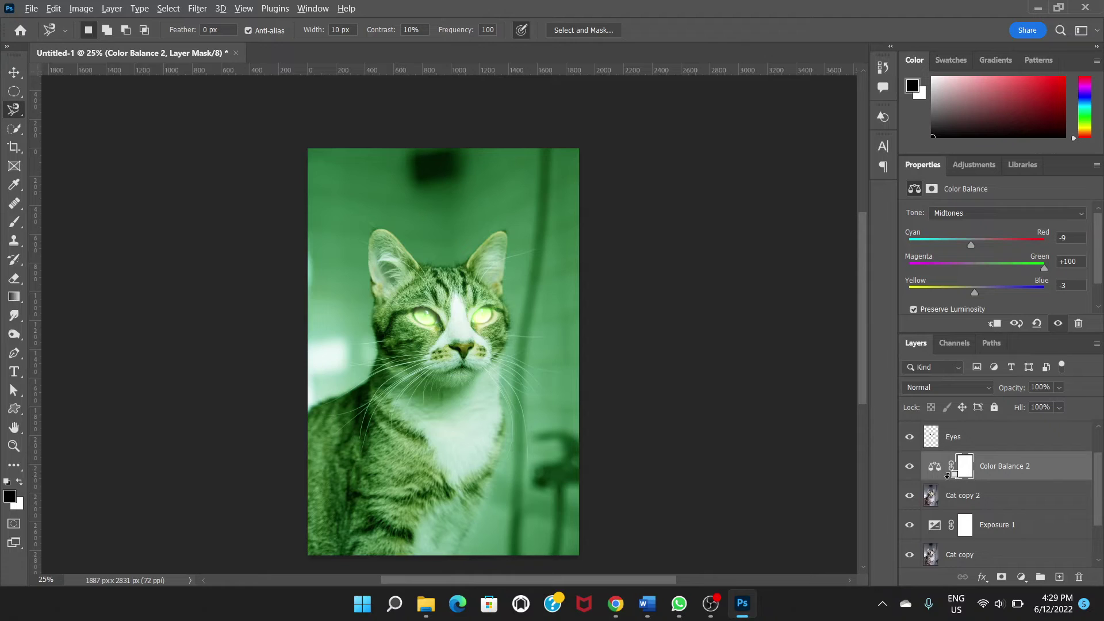
drag(954, 470, 950, 476)
alt+click(949, 475)
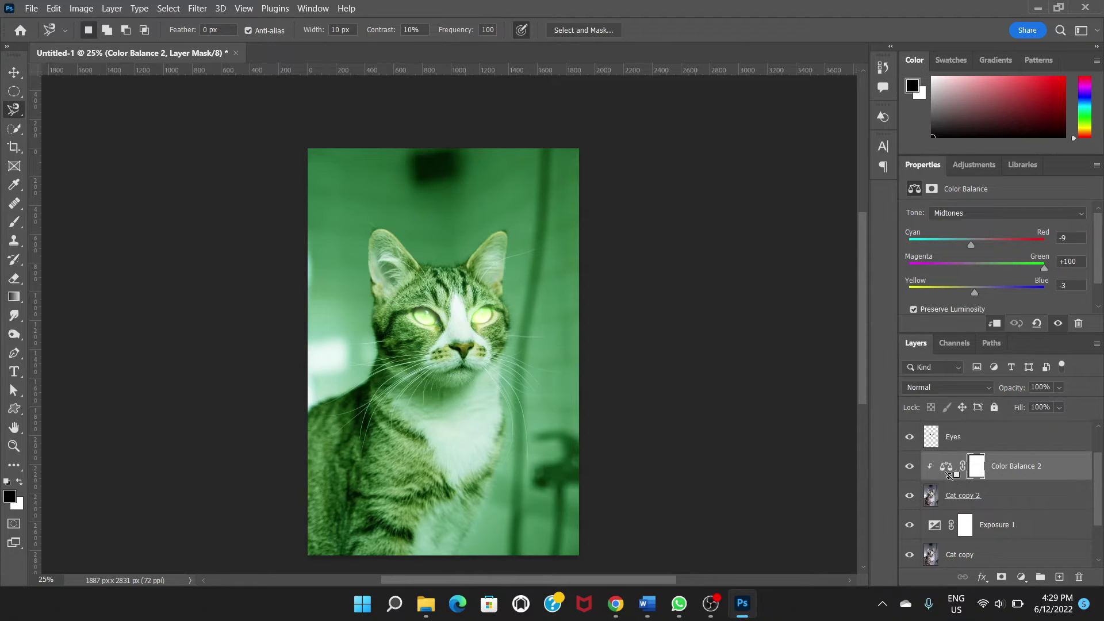
Add a layer mask to Cat copy 2 and invert it to black.
click(997, 499)
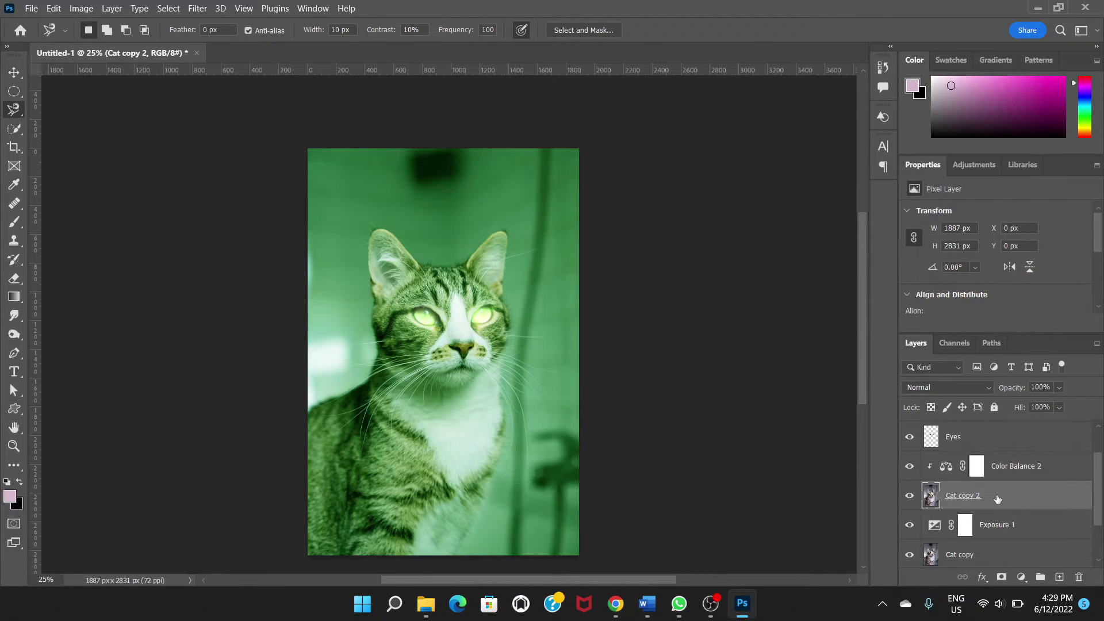
click(1001, 578)
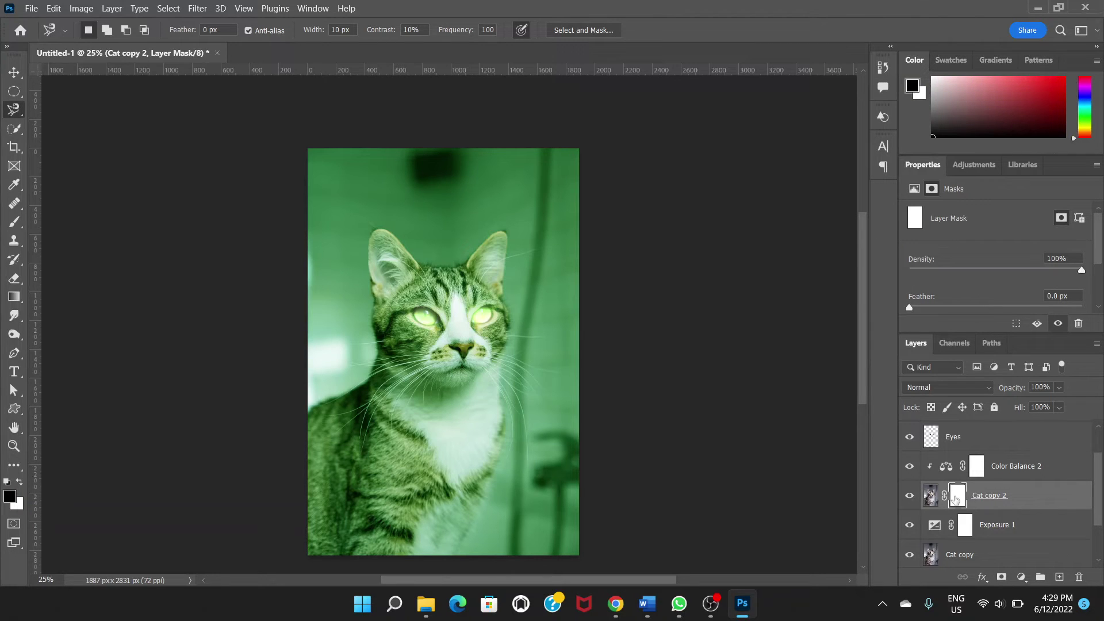
drag(955, 499, 956, 502)
key(ctrl+i)
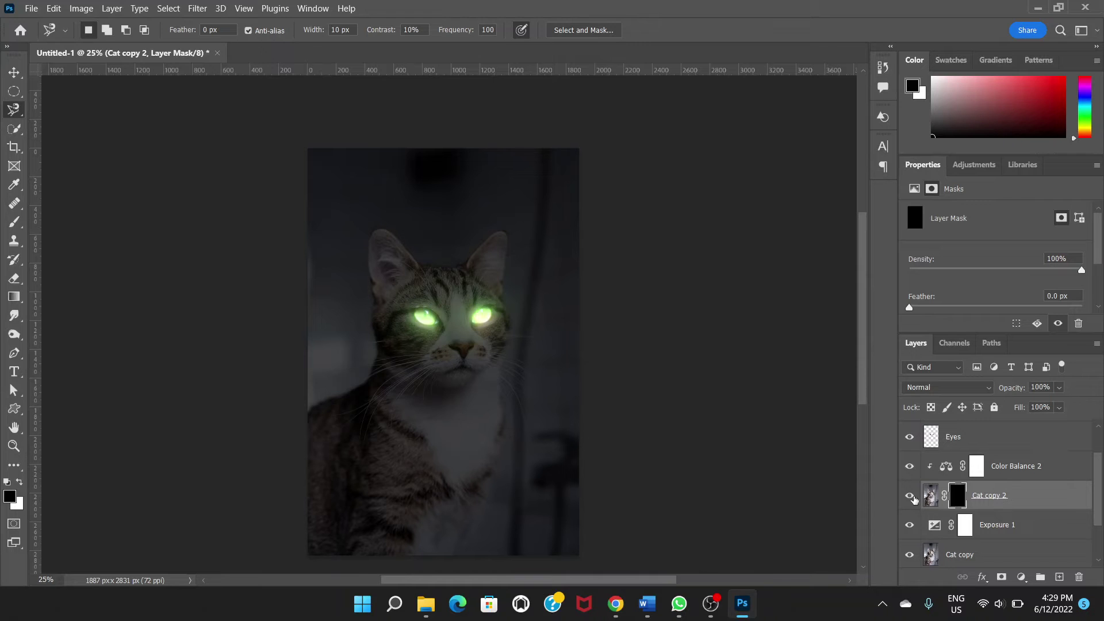
Choose the Brush tool for the Cat copy 2 mask, with white as the foreground colour and 25% opacity.
key(ctrl+plus)
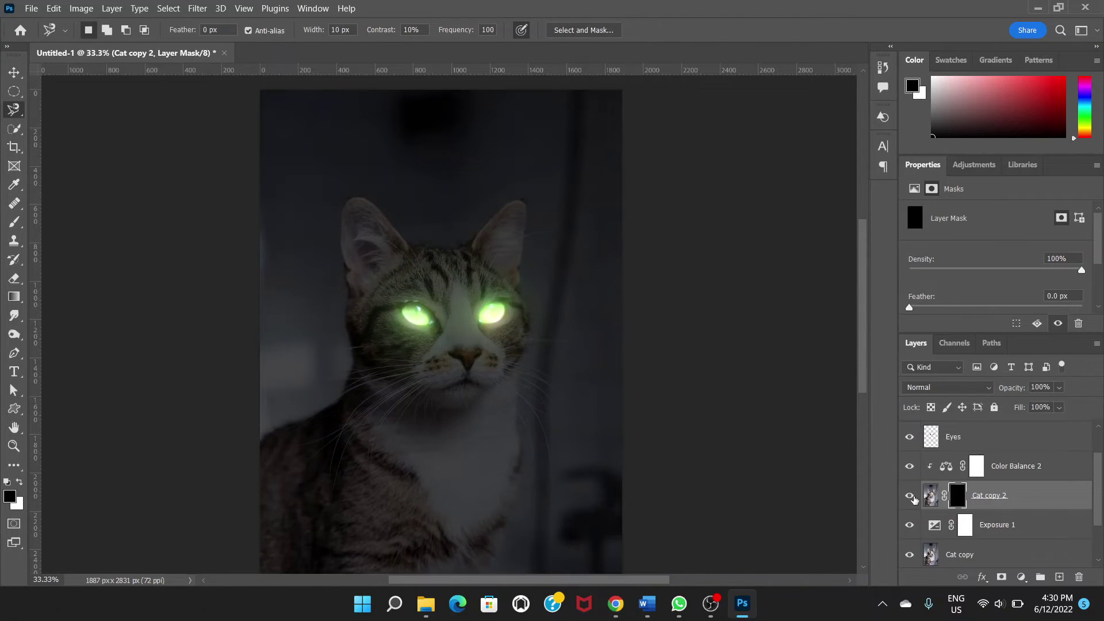
key(ctrl+plus)
key(ctrl+plus)
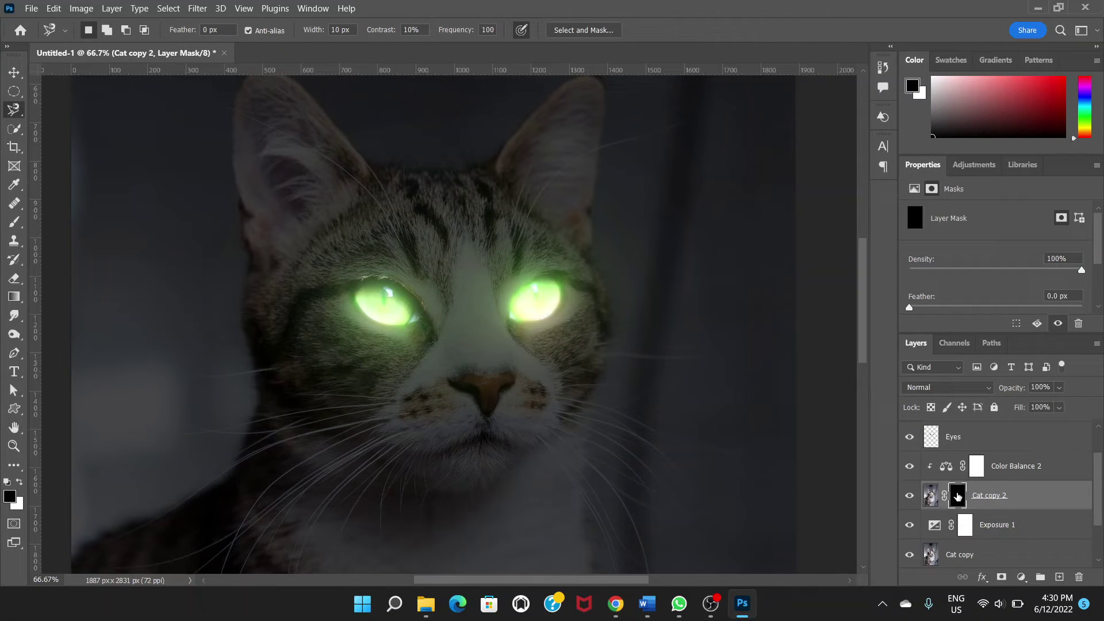
click(16, 227)
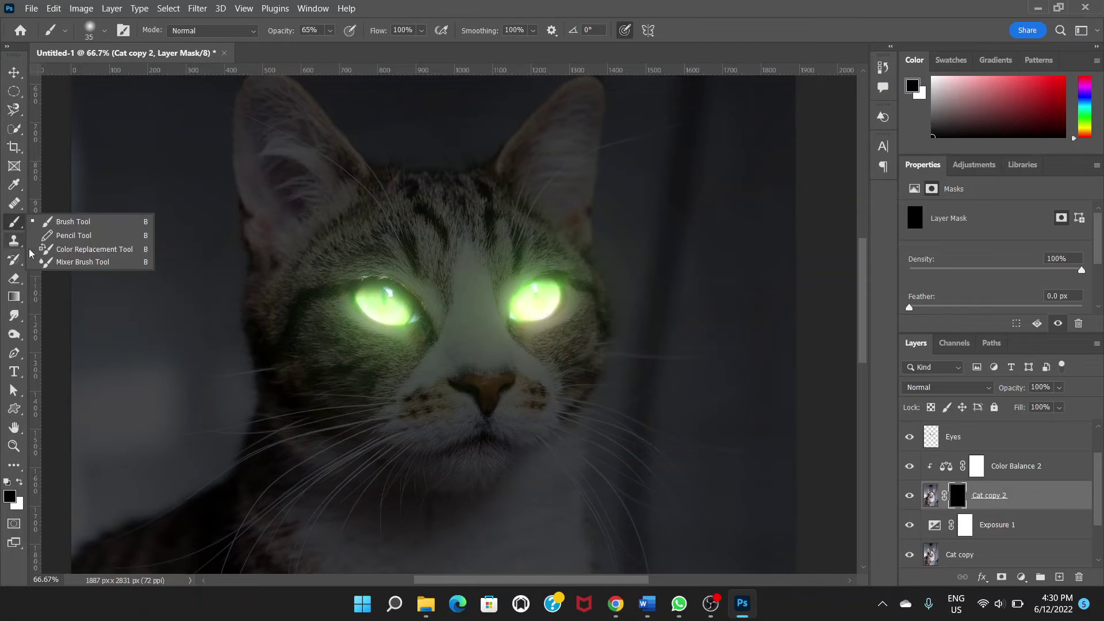
click(19, 483)
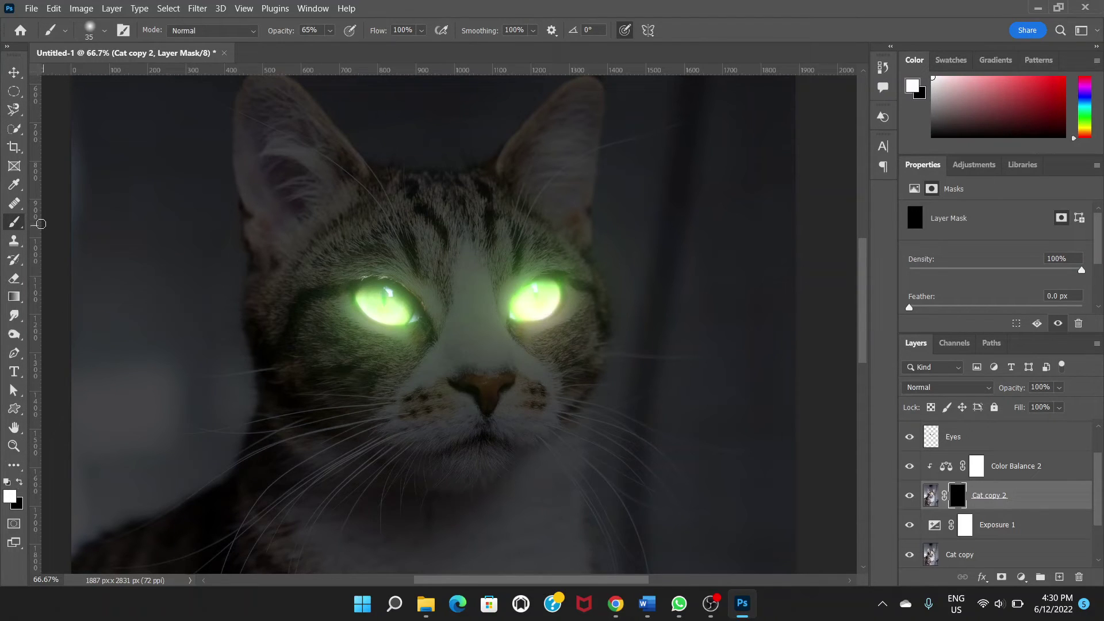
click(330, 31)
drag(331, 47, 314, 56)
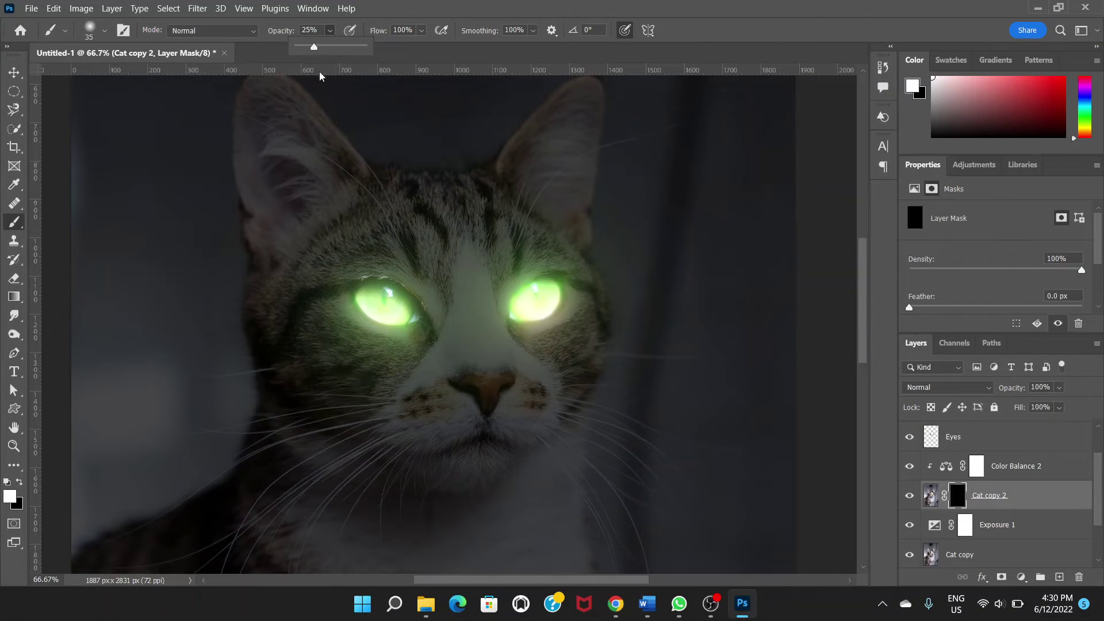
Set the brush hardness to 0%, keeping the brush size at 35 px.
right_click(388, 199)
mouse_move(465, 272)
mouse_down()
mouse_move(477, 271)
mouse_move(450, 270)
mouse_up()
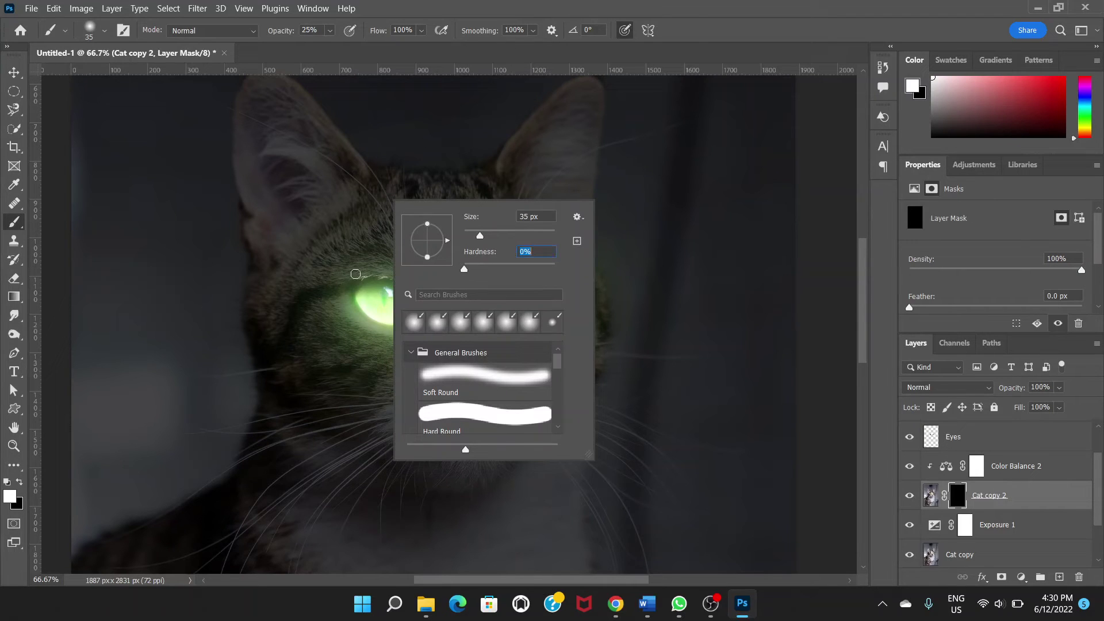
key(Return)
right_click(206, 212)
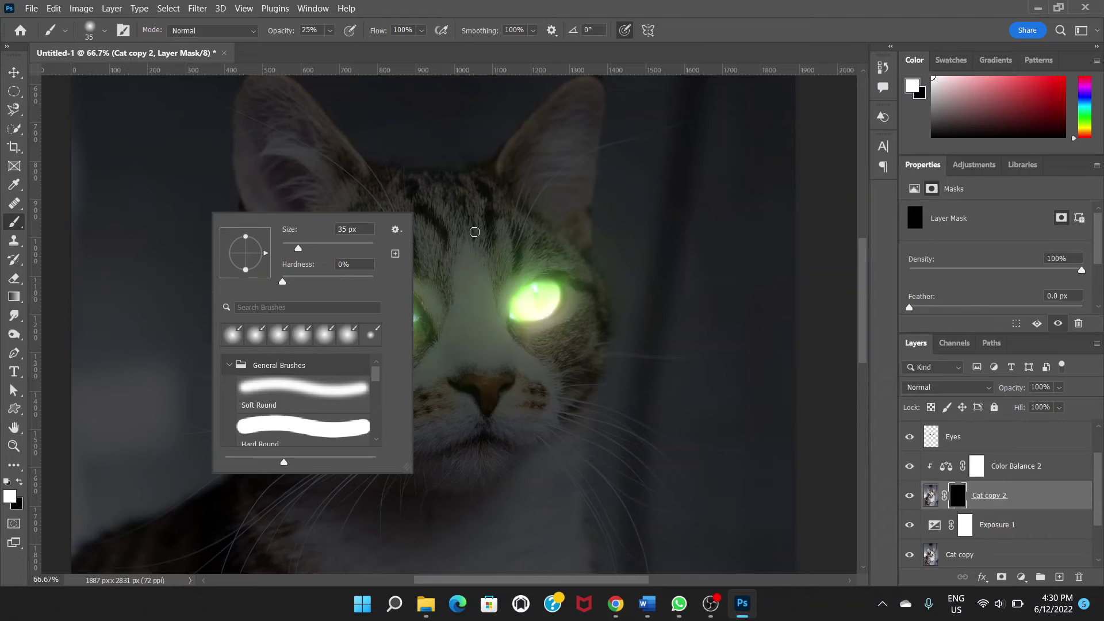
key(Return)
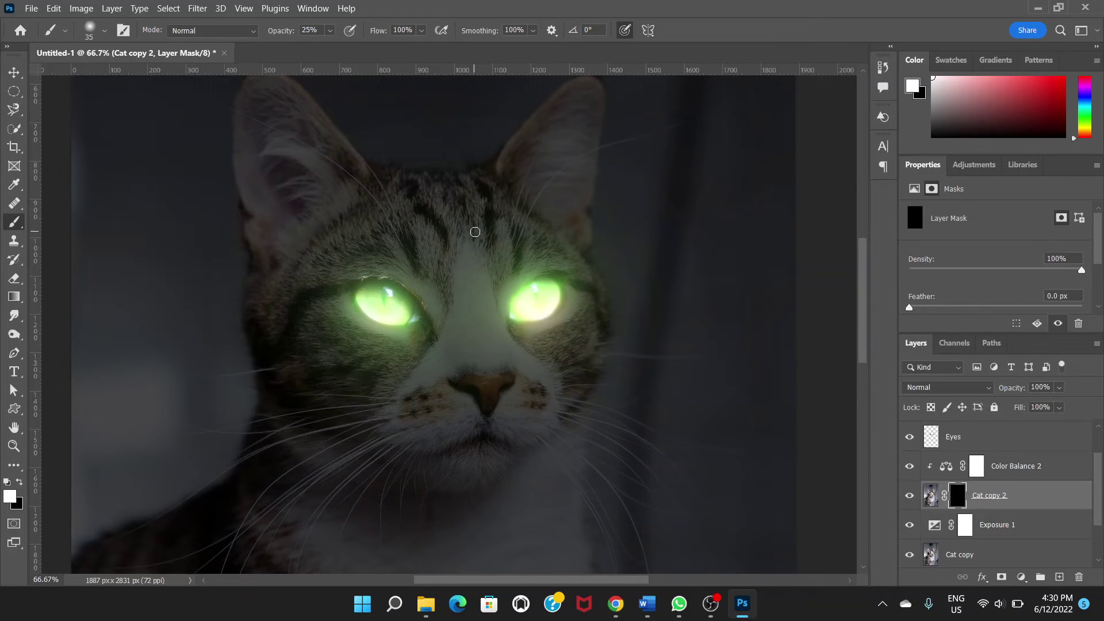
Set the brush size to 193 px and paint green light on the Cat copy 2 mask around and below the eye on the left.
right_click(447, 253)
drag(540, 287, 594, 287)
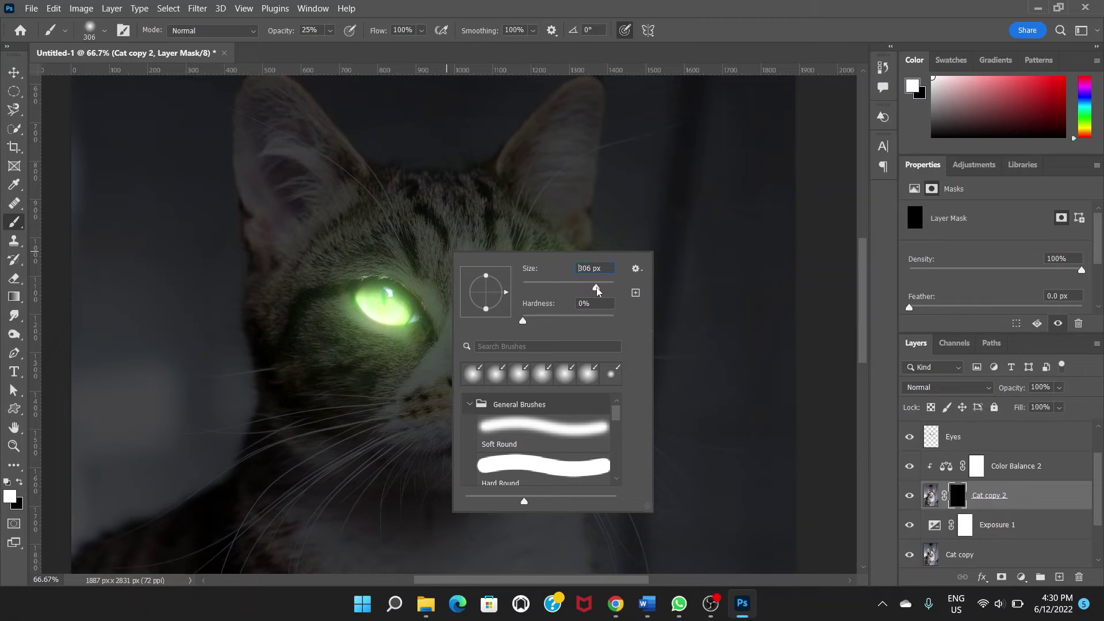
drag(596, 287, 589, 288)
mouse_move(404, 286)
mouse_down()
mouse_move(370, 265)
mouse_move(370, 288)
mouse_move(397, 305)
mouse_up()
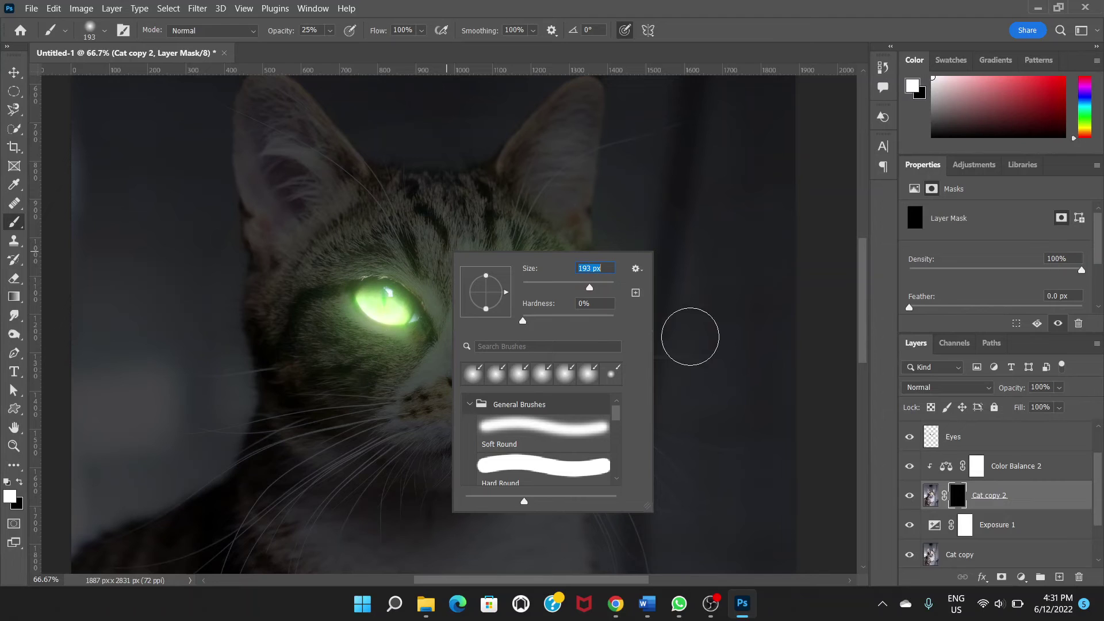
click(354, 351)
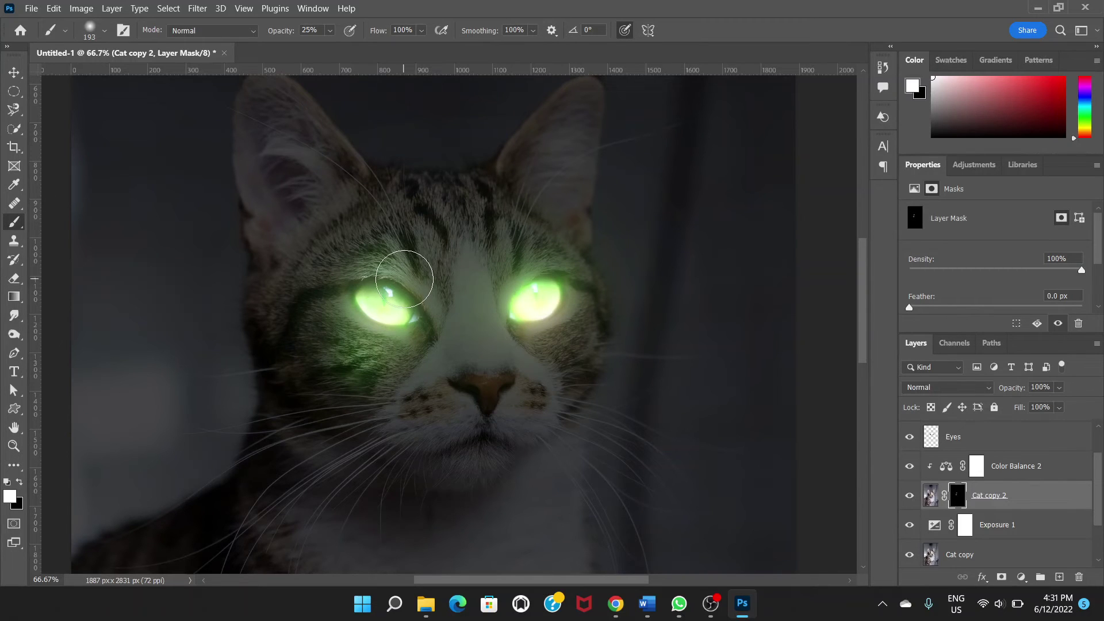
Reduce the brush to 125 px and paint light on the mask above both eyes and along the nose bridge.
key(bracketleft)
key(bracketleft)
key(bracketleft)
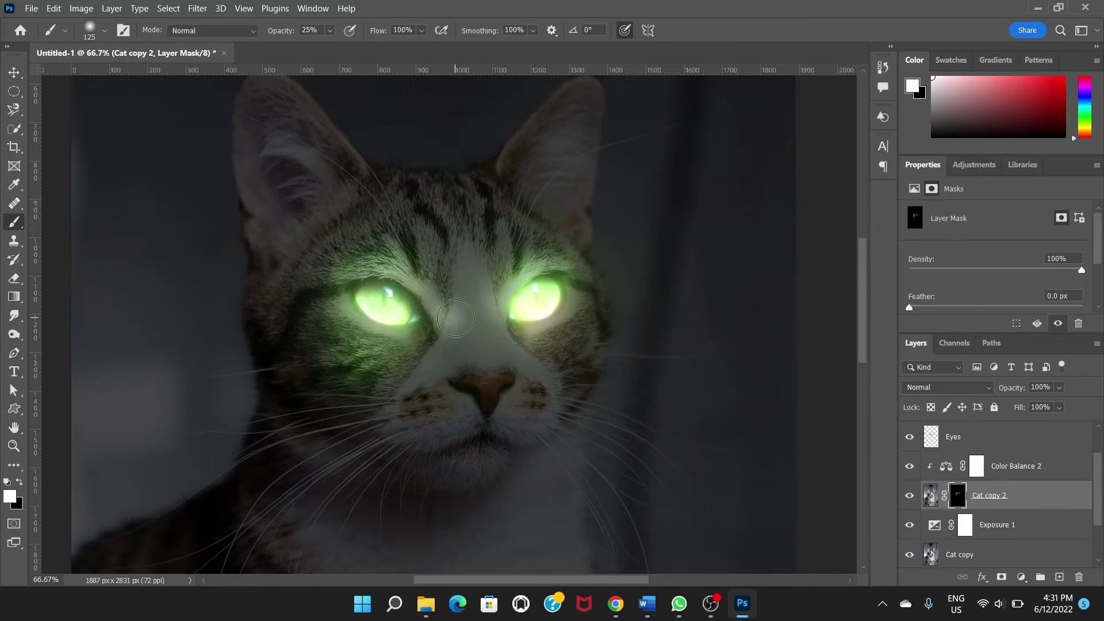
Enlarge the brush to 200 px and paint light on the mask over the nose and the cheek below the right-hand eye.
key(bracketright)
key(bracketright)
key(bracketright)
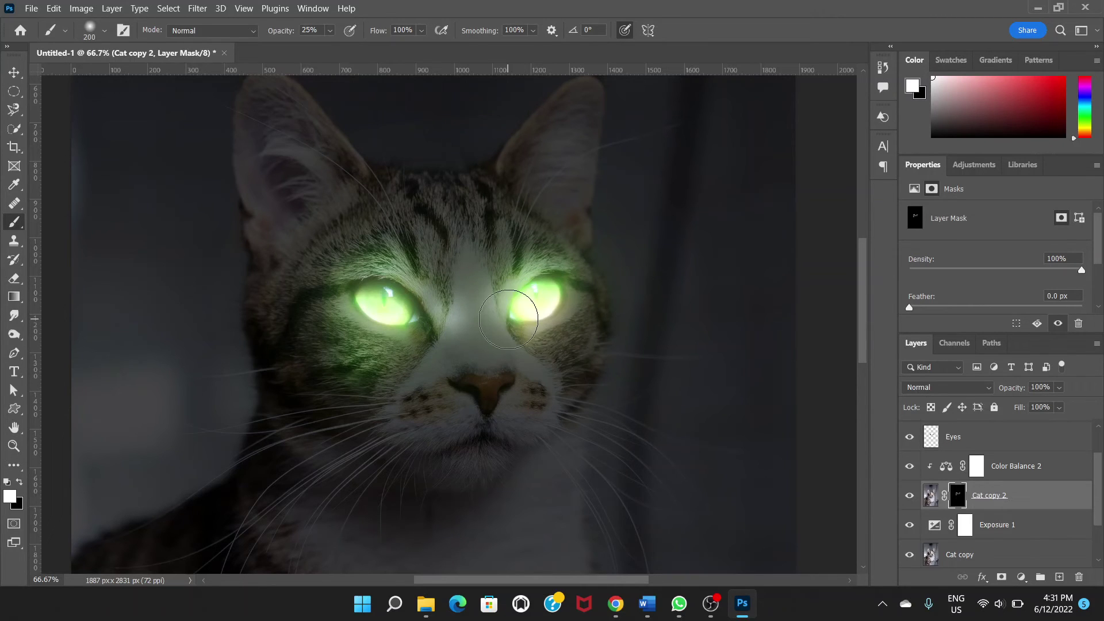
mouse_move(577, 349)
mouse_down()
mouse_move(545, 334)
mouse_move(593, 365)
mouse_move(563, 362)
mouse_move(570, 388)
mouse_move(566, 374)
mouse_move(482, 373)
mouse_move(498, 364)
mouse_move(485, 363)
mouse_move(463, 365)
mouse_move(499, 367)
mouse_move(369, 392)
mouse_move(399, 364)
mouse_move(409, 372)
mouse_move(415, 364)
mouse_move(399, 369)
mouse_move(405, 361)
mouse_move(330, 428)
mouse_move(428, 377)
mouse_move(493, 369)
mouse_move(495, 404)
mouse_move(428, 470)
mouse_move(376, 437)
mouse_up()
Build up the green light on the mask across both cheeks, the brow, the nose bridge and the muzzle.
scroll(374, 434, down, 2)
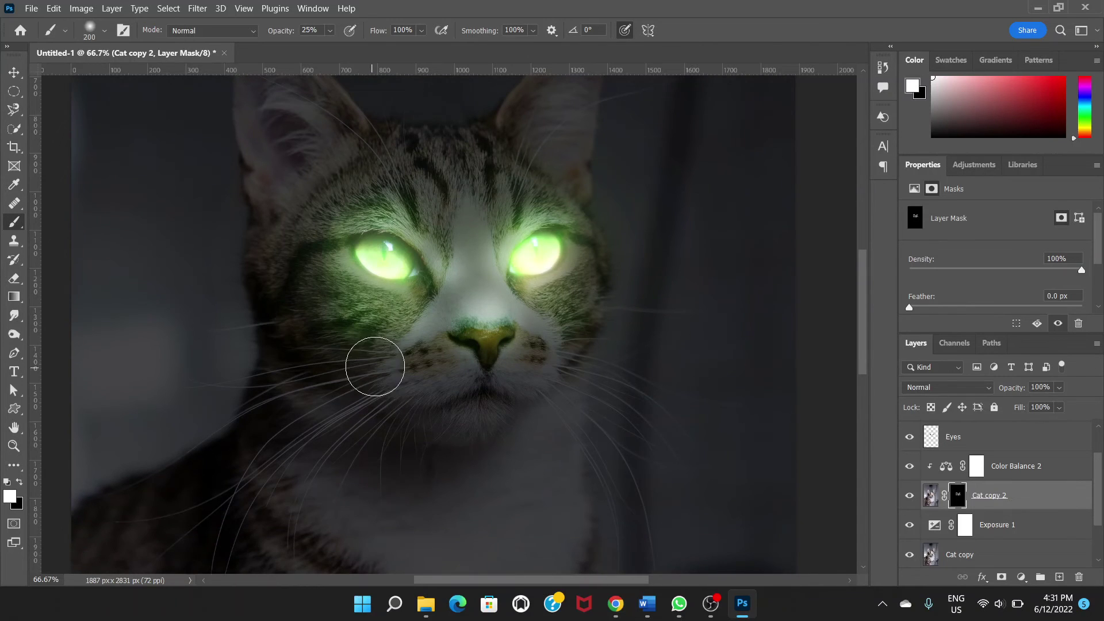
mouse_move(372, 365)
mouse_down()
mouse_move(408, 352)
mouse_move(387, 345)
mouse_move(416, 343)
mouse_move(358, 375)
mouse_move(499, 354)
mouse_move(547, 328)
mouse_move(542, 347)
mouse_move(461, 367)
mouse_move(341, 329)
mouse_move(322, 282)
mouse_move(324, 304)
mouse_move(350, 315)
mouse_move(339, 397)
mouse_move(306, 348)
mouse_up()
mouse_move(330, 343)
mouse_down()
mouse_move(345, 345)
mouse_move(333, 316)
mouse_up()
drag(542, 308, 580, 296)
mouse_move(519, 218)
mouse_down()
mouse_move(532, 205)
mouse_move(493, 221)
mouse_up()
mouse_move(475, 271)
mouse_down()
mouse_move(272, 287)
mouse_move(426, 283)
mouse_move(458, 272)
mouse_move(446, 239)
mouse_move(468, 290)
mouse_move(404, 230)
mouse_move(429, 232)
mouse_move(421, 215)
mouse_move(471, 219)
mouse_move(468, 231)
mouse_move(366, 216)
mouse_move(342, 246)
mouse_move(331, 238)
mouse_move(383, 215)
mouse_move(412, 238)
mouse_move(494, 236)
mouse_move(526, 217)
mouse_move(581, 241)
mouse_move(476, 307)
mouse_move(458, 348)
mouse_move(438, 334)
mouse_move(520, 326)
mouse_move(522, 355)
mouse_up()
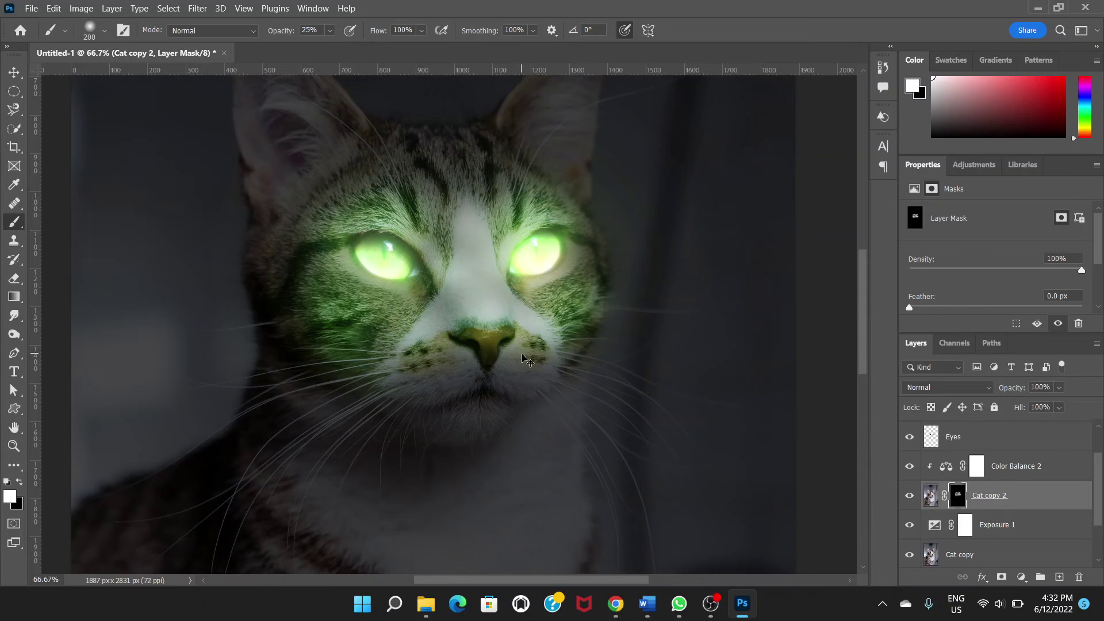
Check the glow against the whole cat and add a light touch-up on the mask at the nose and mouth.
scroll(522, 354, down, 2)
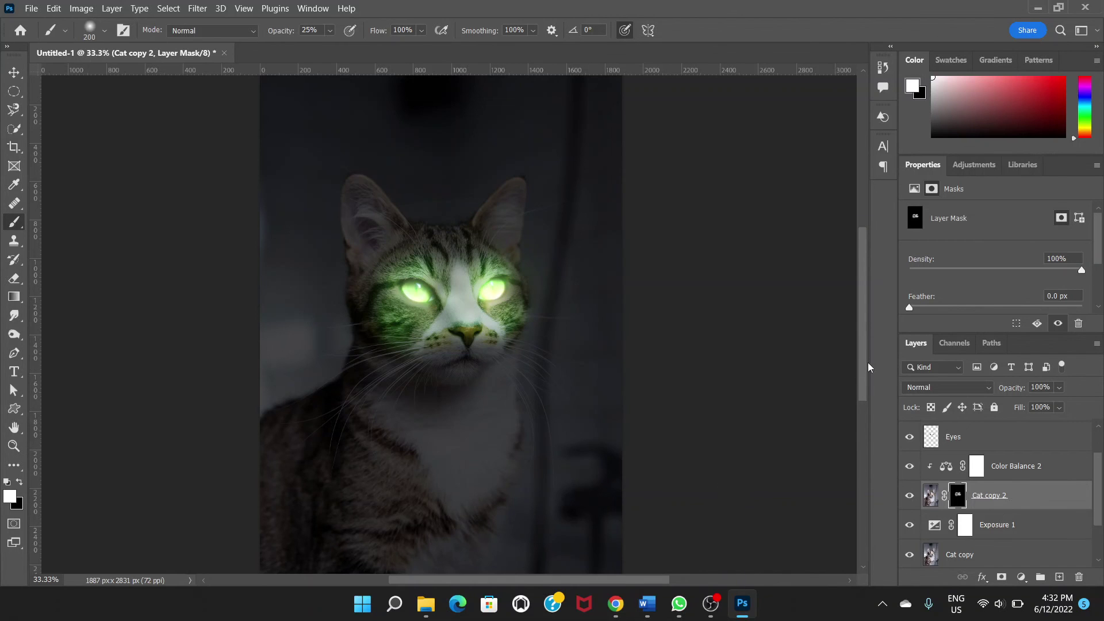
mouse_move(868, 366)
mouse_down()
mouse_move(868, 387)
mouse_move(871, 377)
mouse_up()
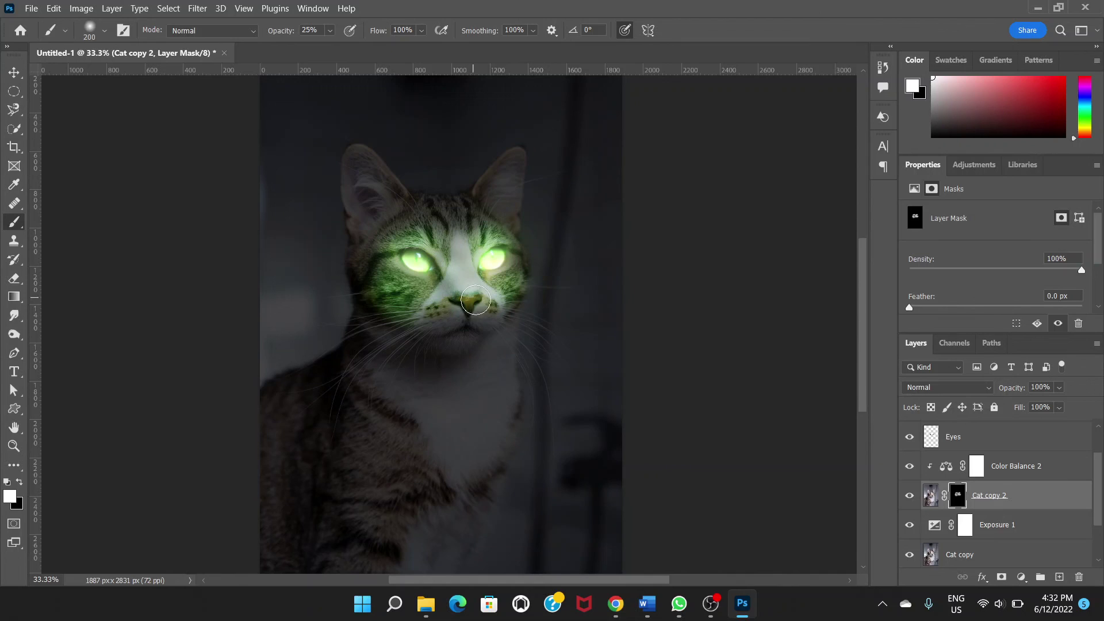
drag(464, 303, 464, 305)
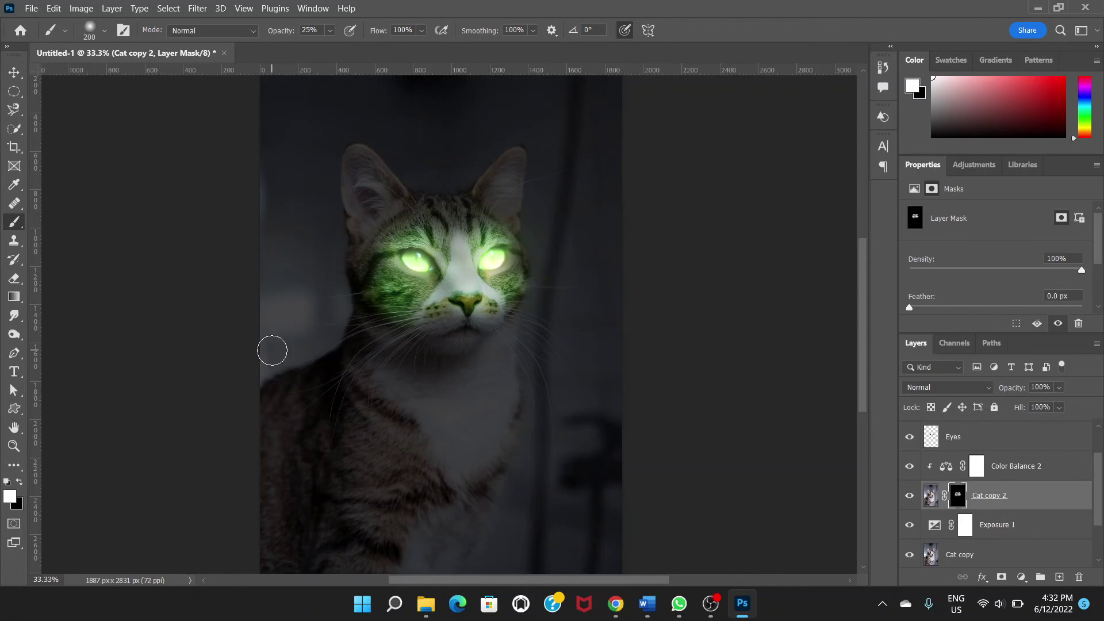